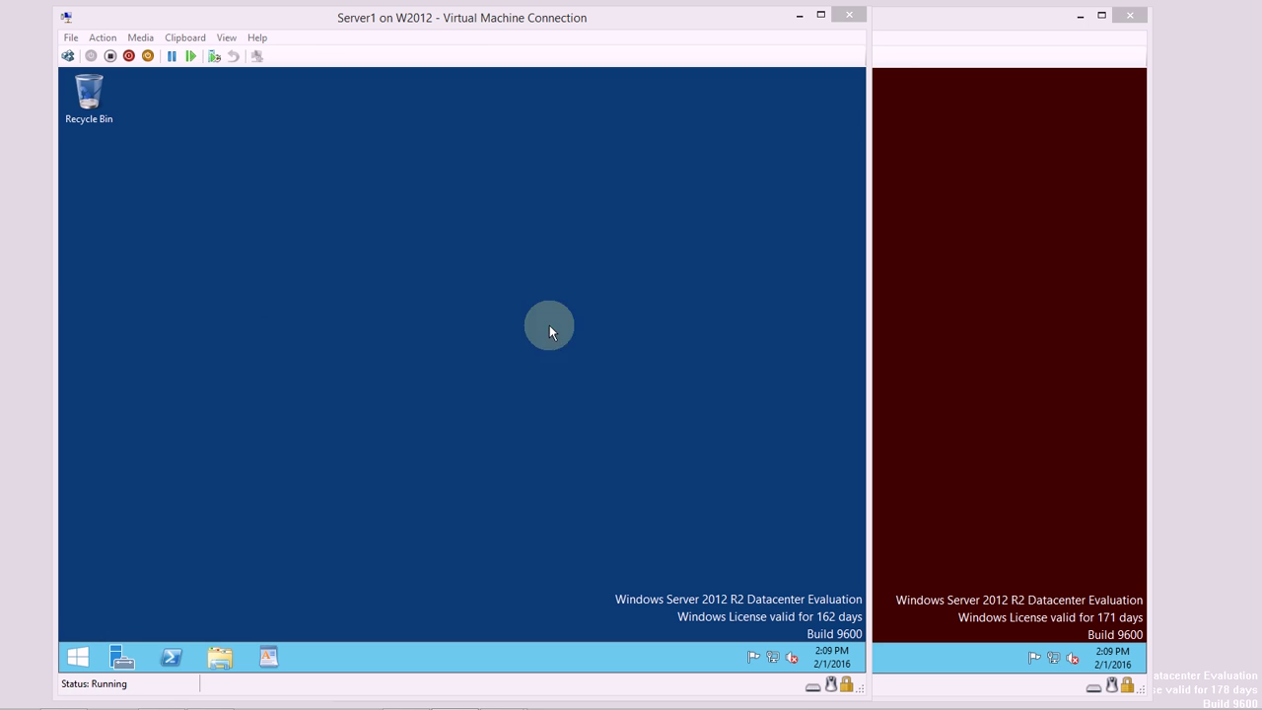
left_click(409, 244)
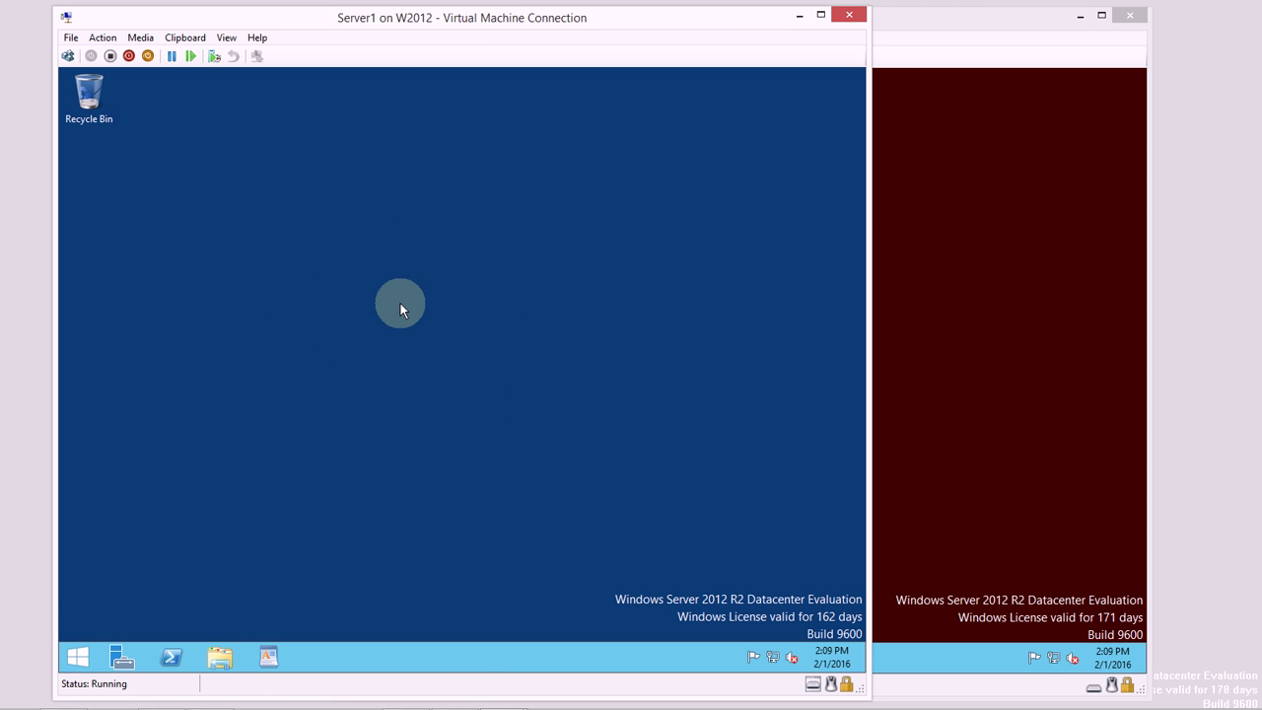
left_click(1094, 379)
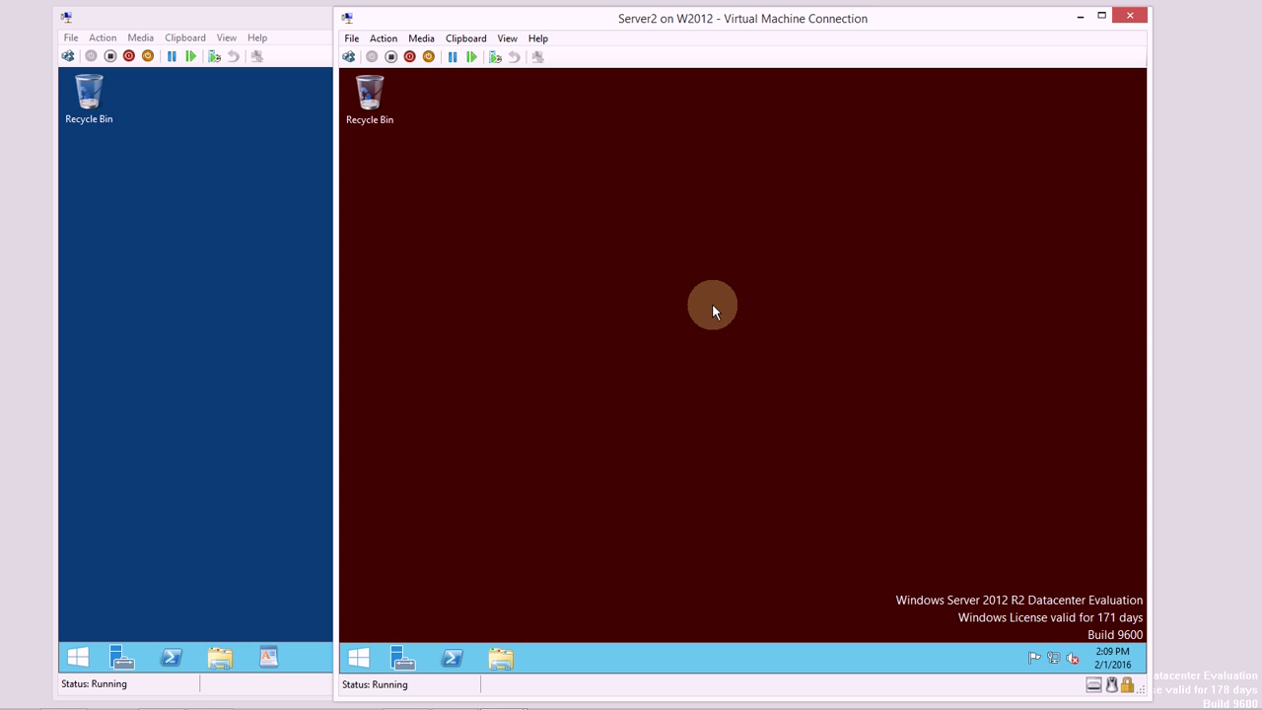
Switch to the Server1 virtual machine and open Devices and Printers from its Control Panel.
left_click(246, 296)
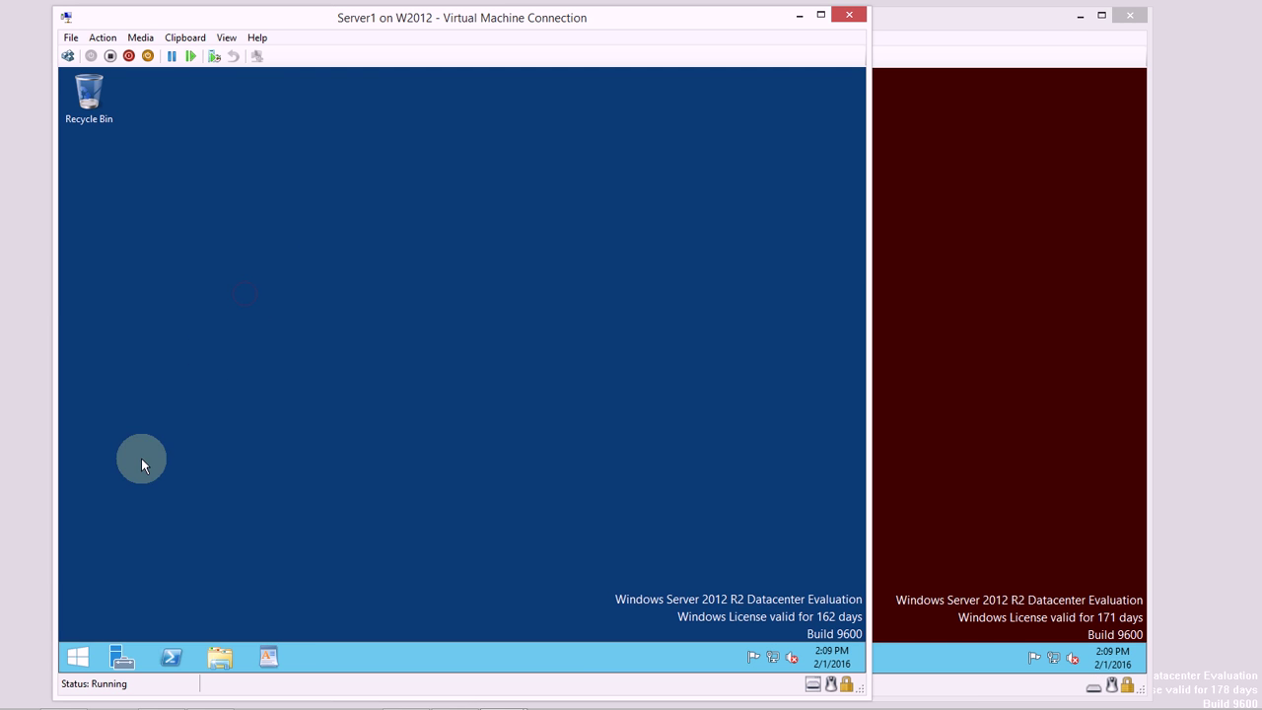
left_click(78, 657)
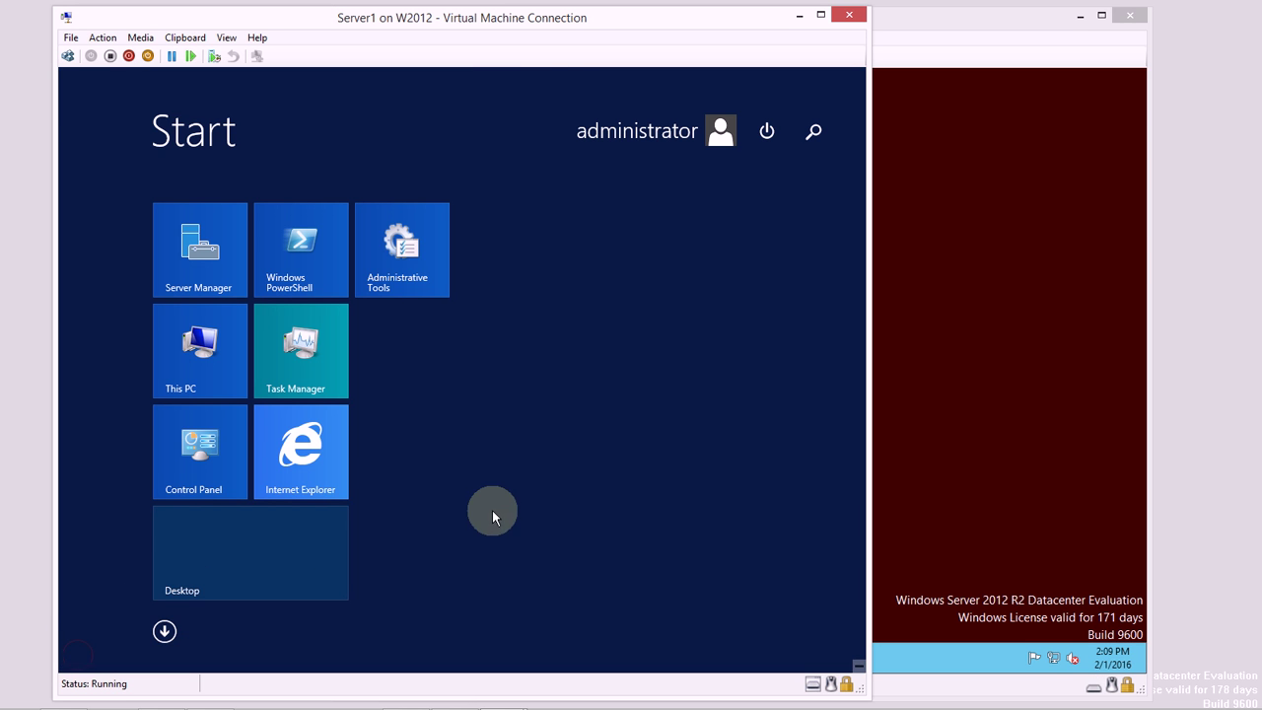
left_click(180, 445)
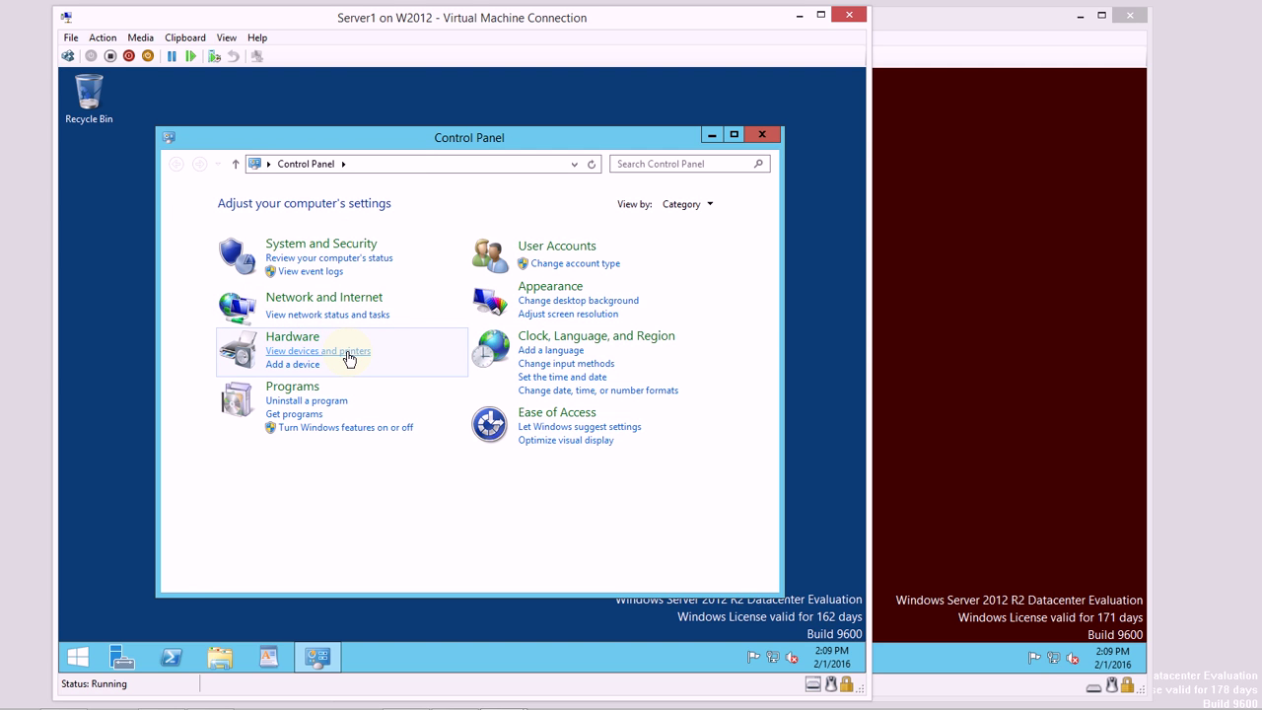
left_click(350, 358)
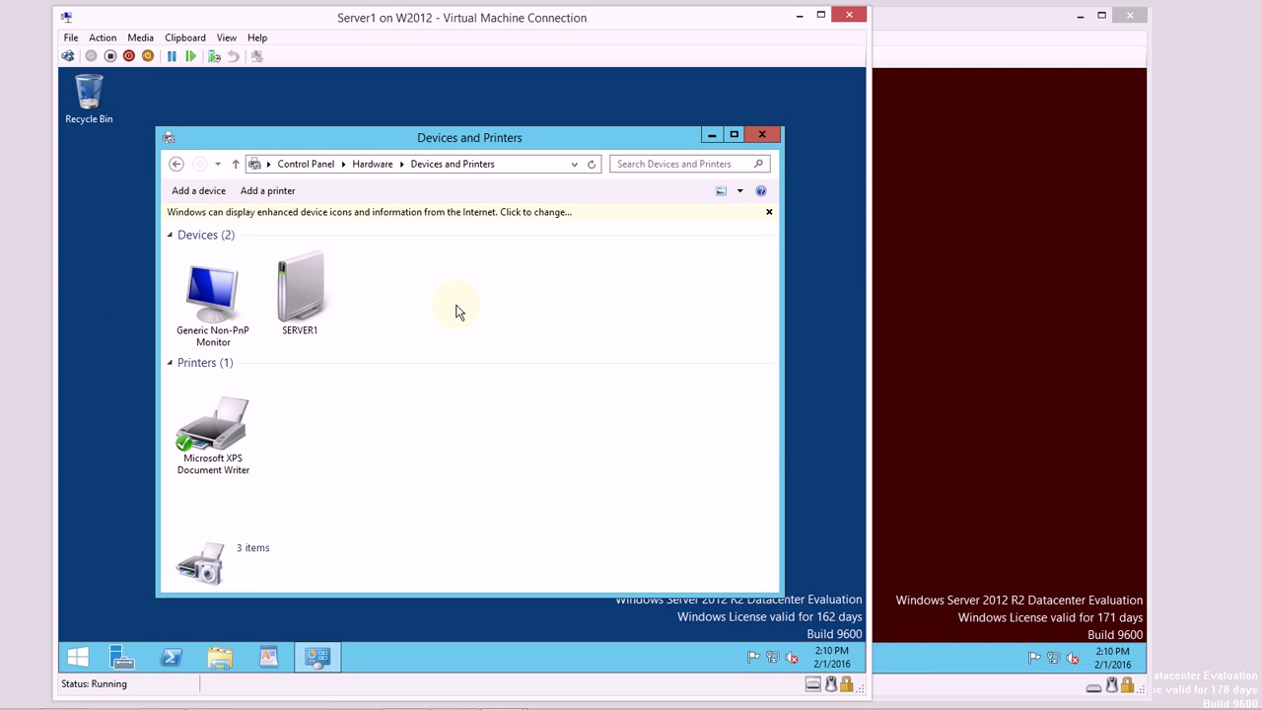
Start adding an unlisted printer with the option to use a TCP/IP address or hostname.
left_click(271, 190)
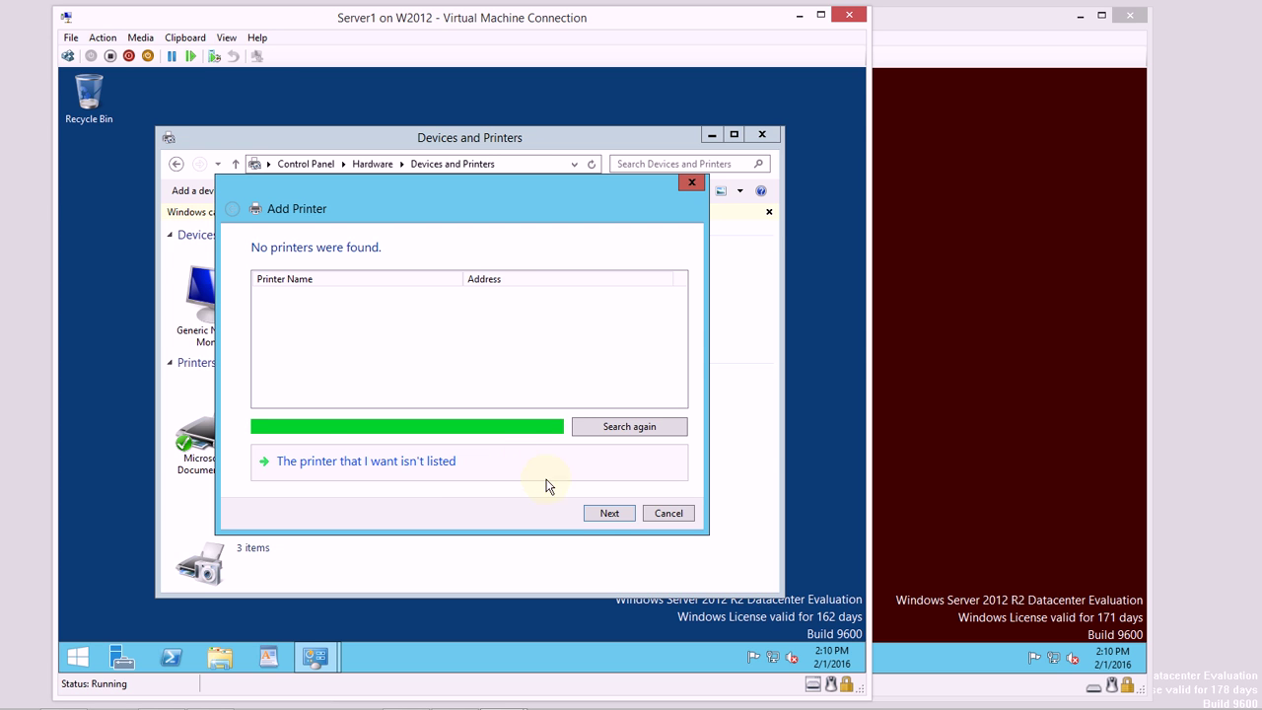
left_click(422, 461)
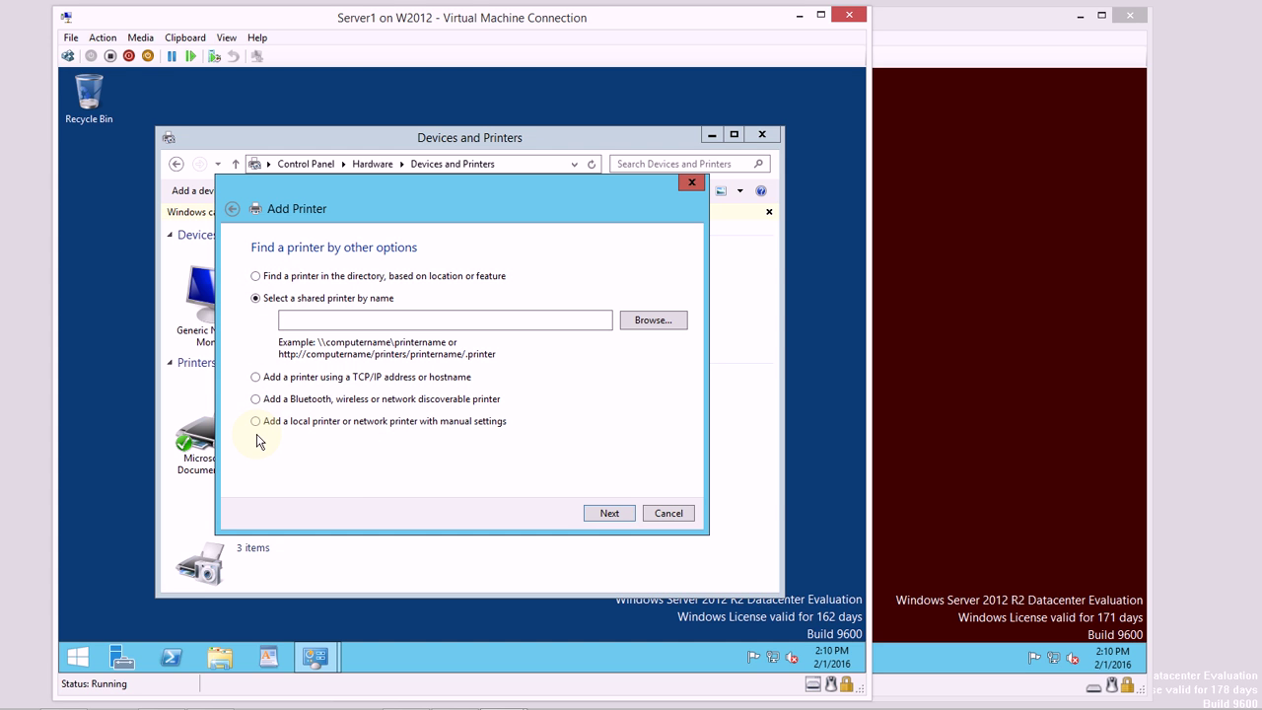
left_click(256, 376)
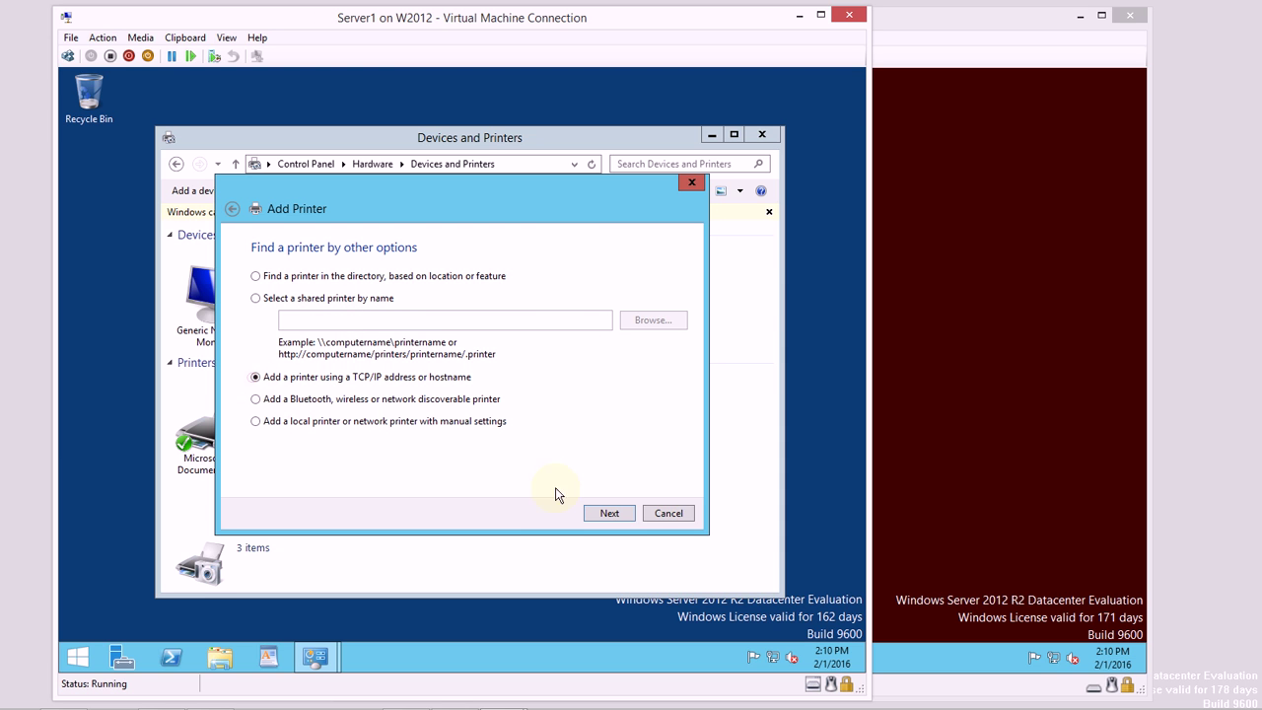
left_click(608, 513)
Set the printer's IP address to 10.4.6.10 with automatic driver selection and keep the suggested printer name.
left_click(429, 317)
type("10.4.6.10")
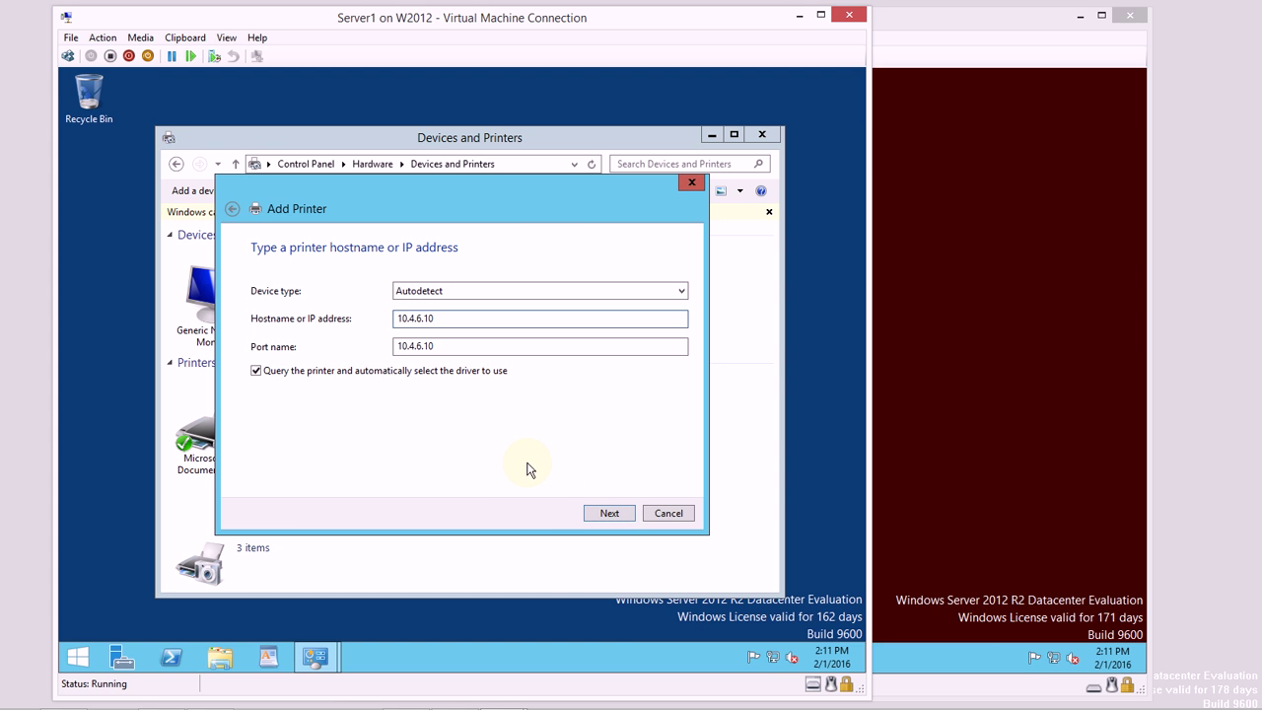
left_click(609, 513)
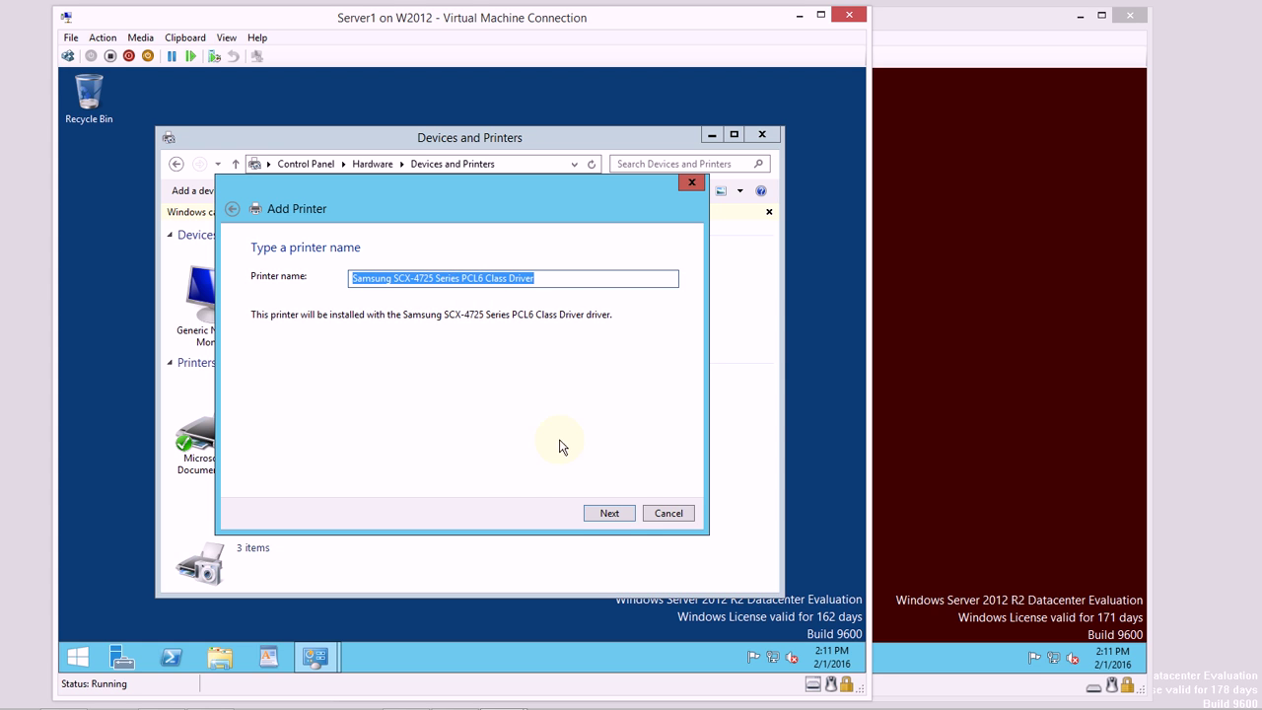
left_click(631, 517)
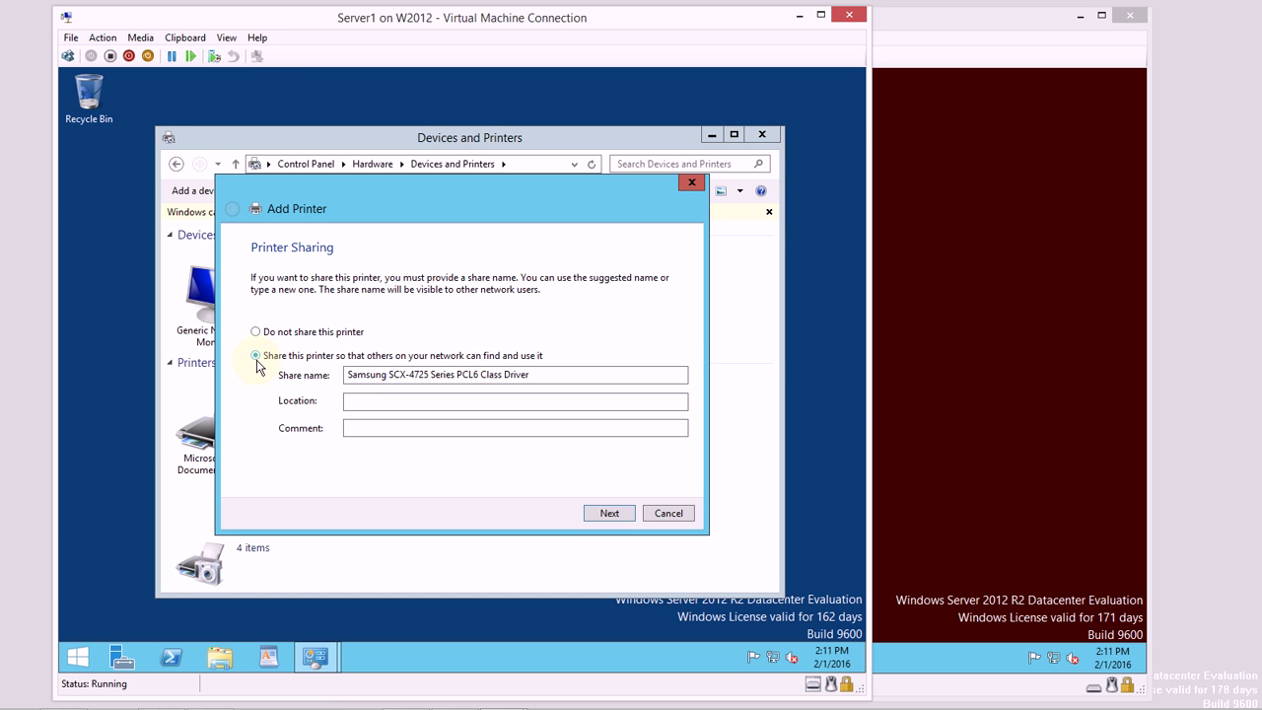
Share the new Samsung printer on the network under the share name SCX-4725 and finish adding it.
left_click(560, 376)
key("BackSpace")
key("BackSpace")
key("BackSpace")
key("BackSpace")
key("BackSpace")
key("BackSpace")
key("BackSpace")
key("BackSpace")
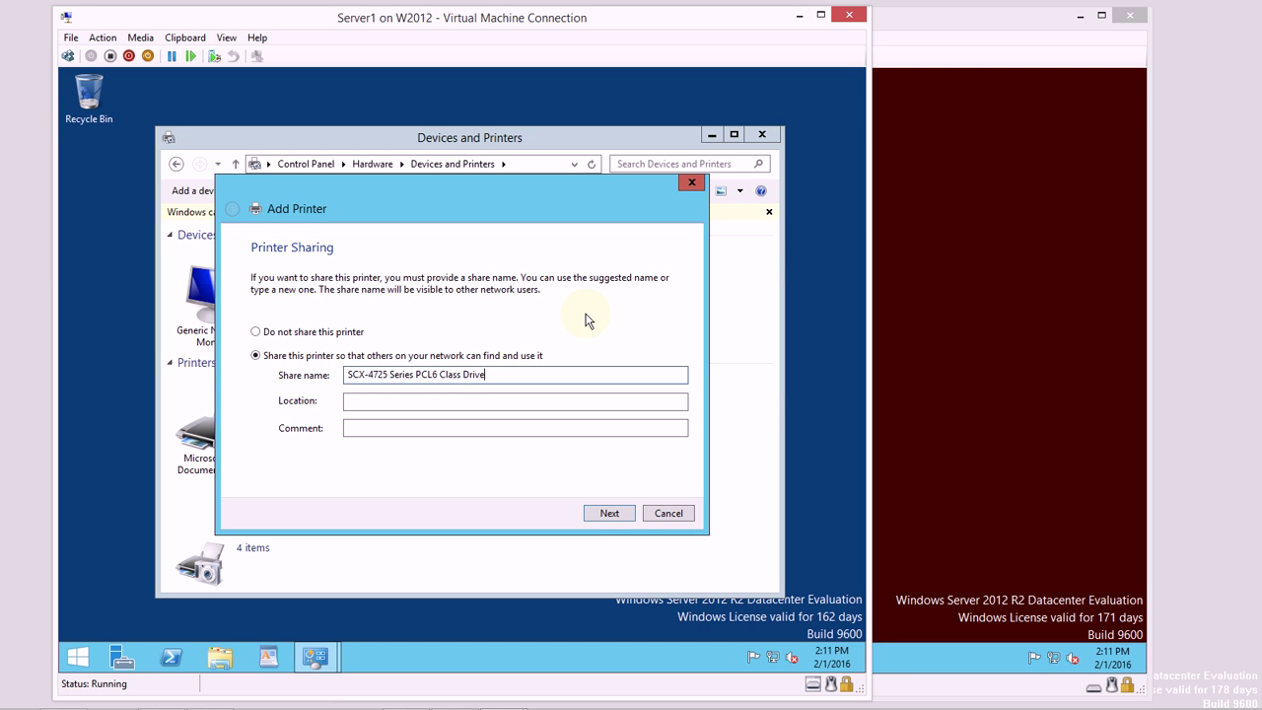
key("BackSpace")
key("BackSpace")
key("BackSpace")
key("BackSpace")
key("BackSpace")
key("BackSpace")
key("BackSpace")
key("BackSpace")
key("BackSpace")
key("BackSpace")
key("BackSpace")
key("BackSpace")
key("BackSpace")
key("BackSpace")
key("BackSpace")
key("BackSpace")
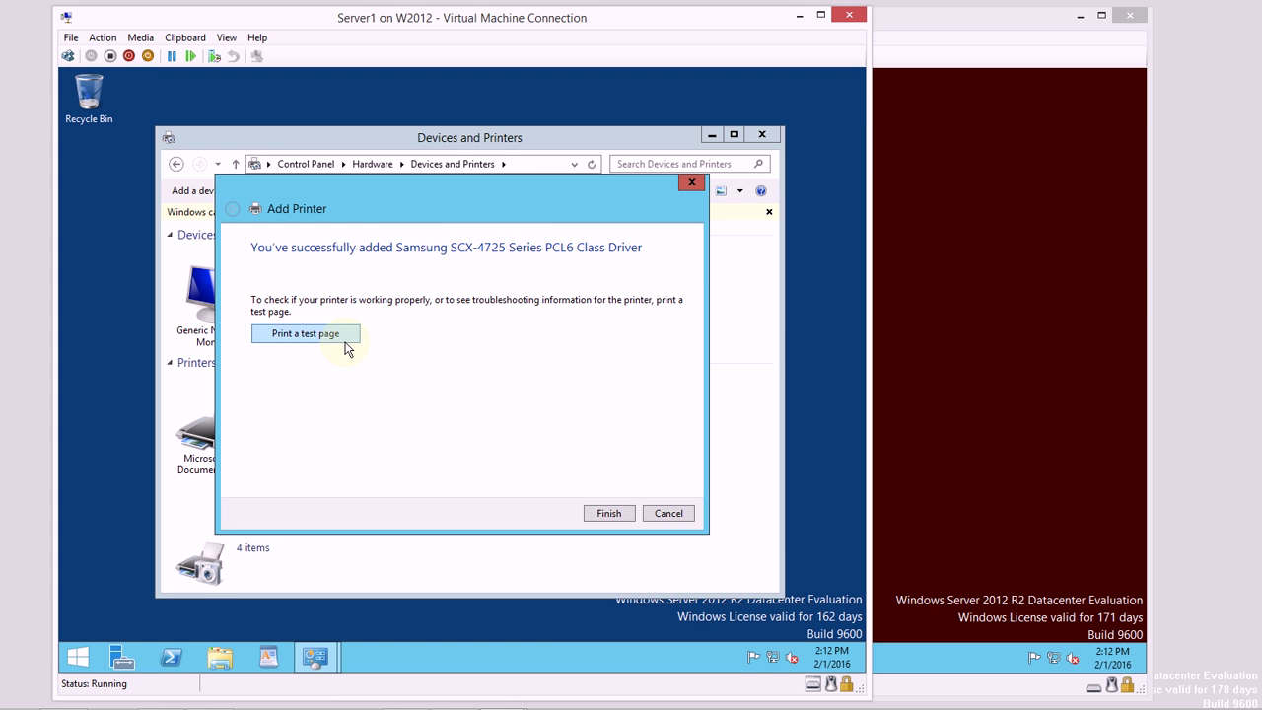
left_click(627, 515)
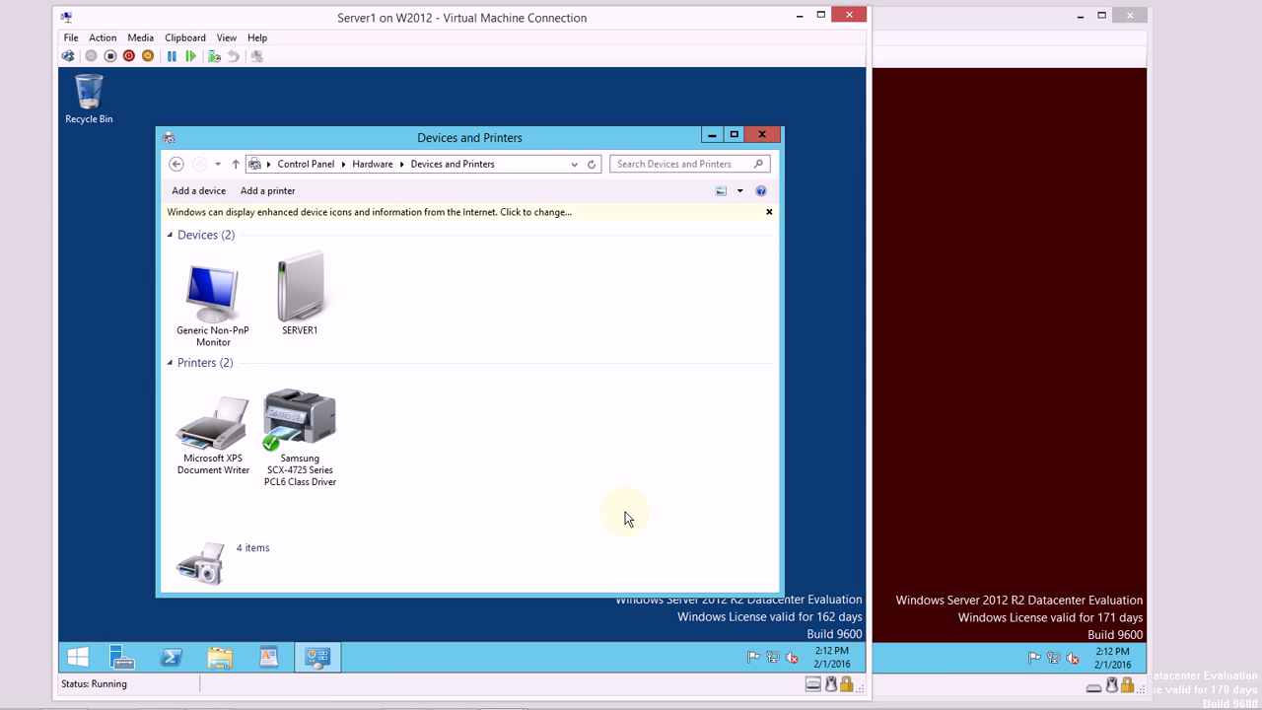
Open the Samsung SCX-4725 printer's properties and review its sharing, port and advanced settings.
left_click(315, 422)
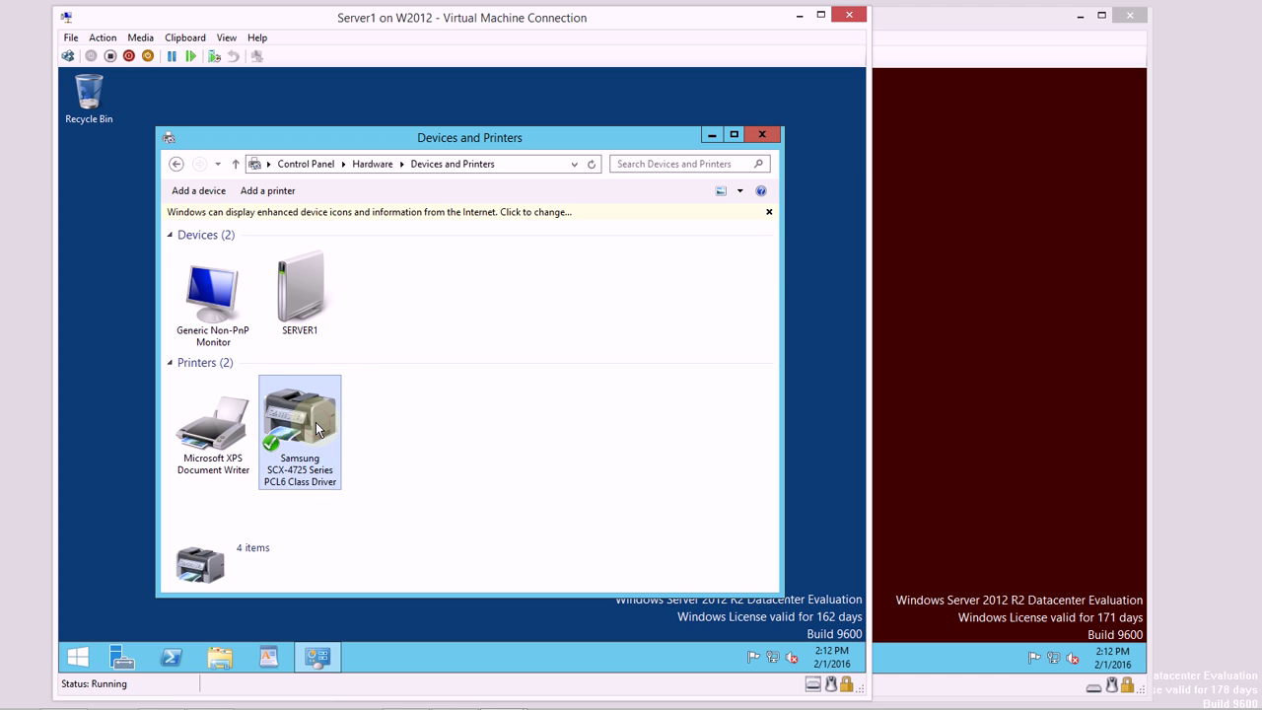
double_click(315, 422)
right_click(317, 424)
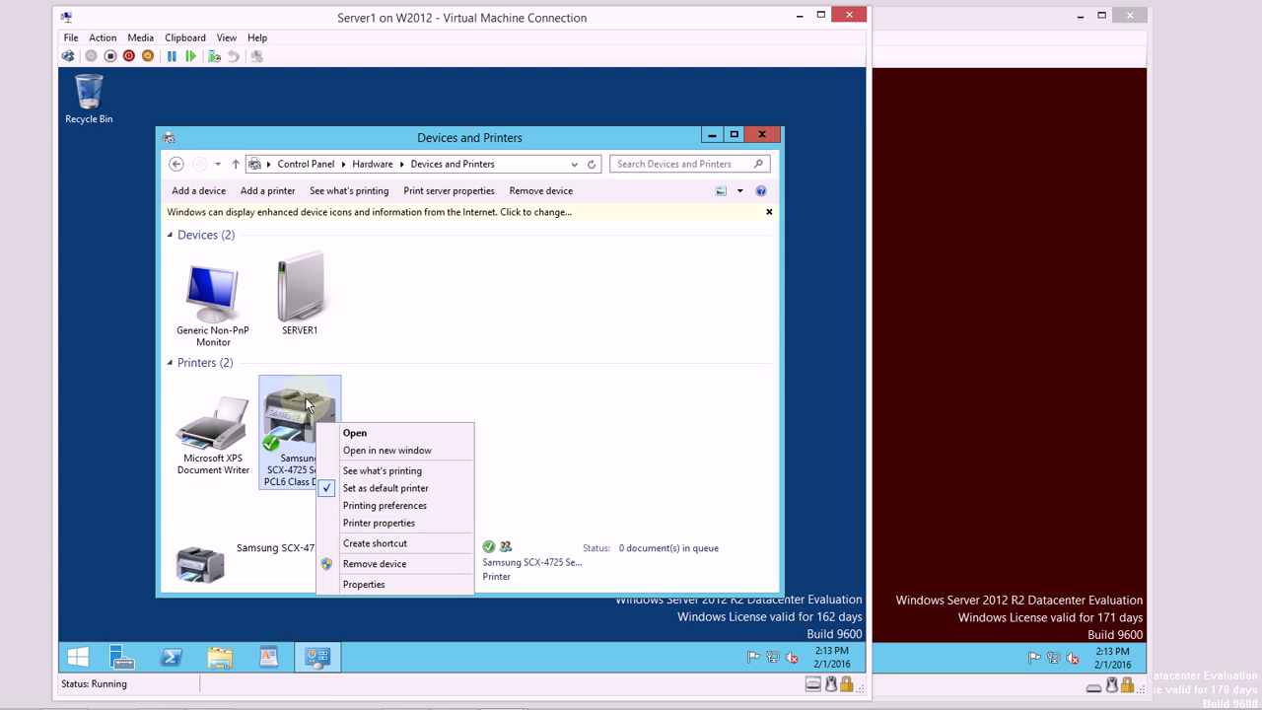
left_click(443, 530)
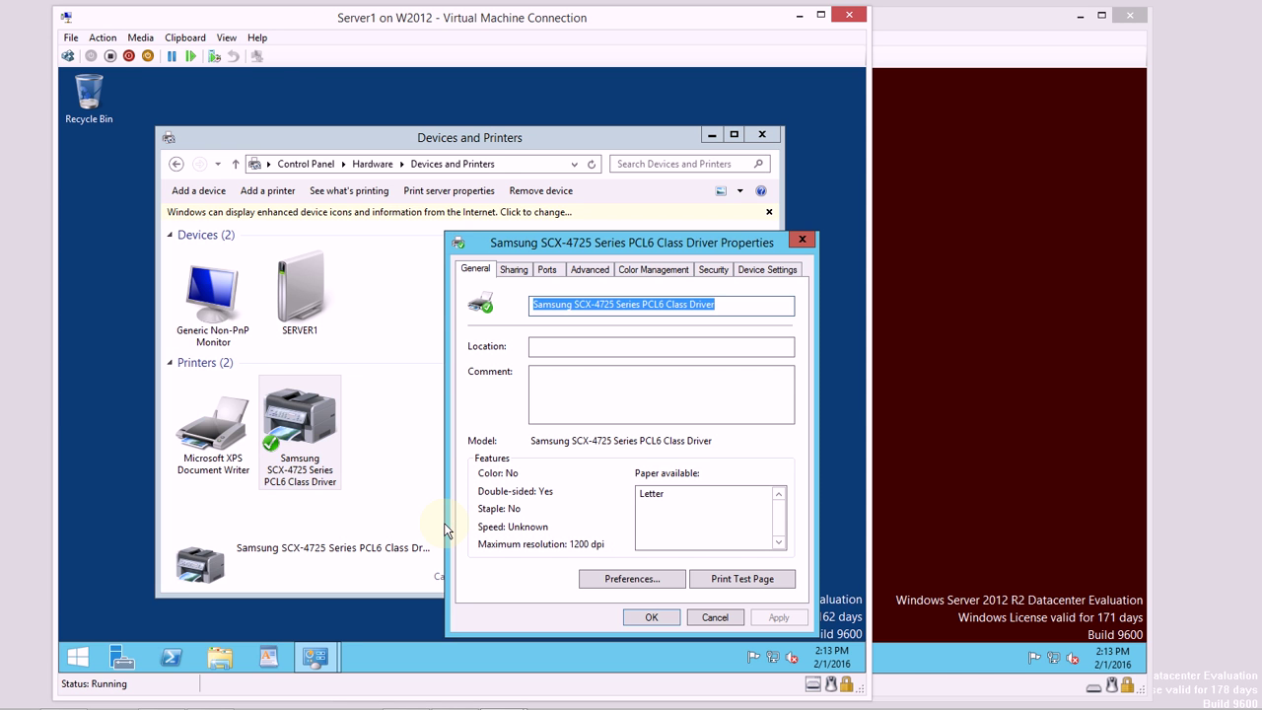
left_click(514, 270)
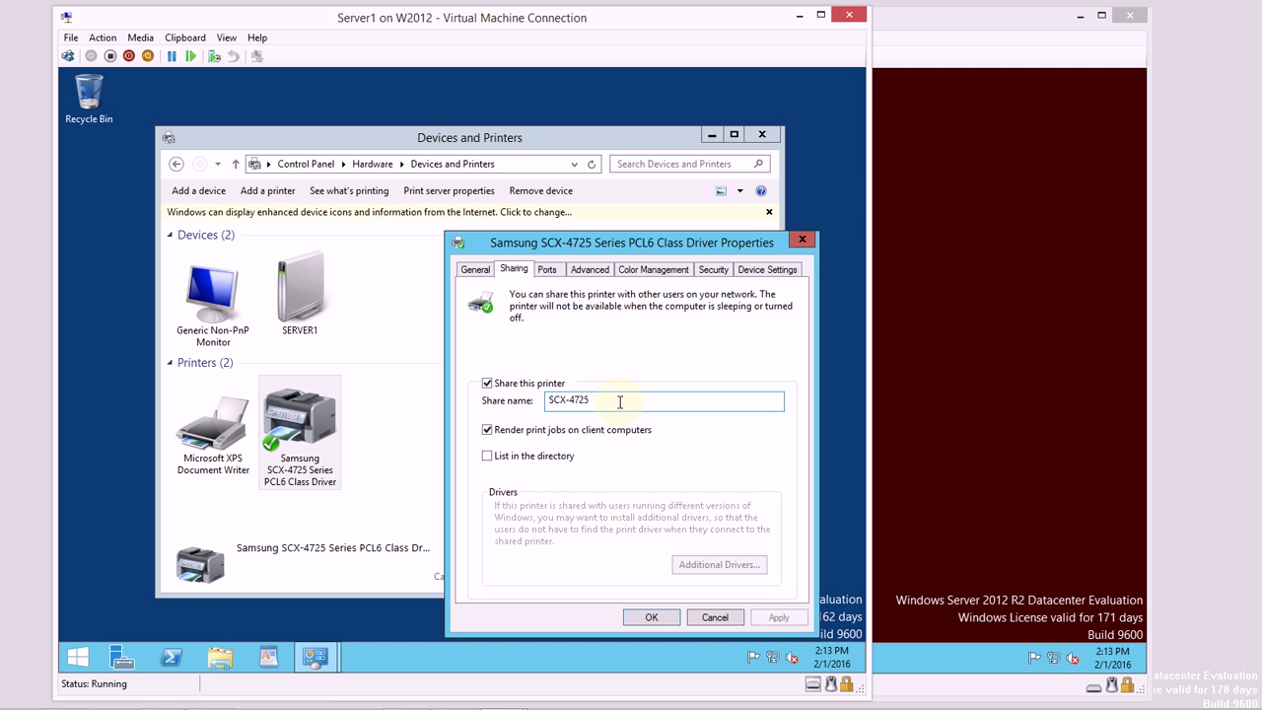
left_click(548, 269)
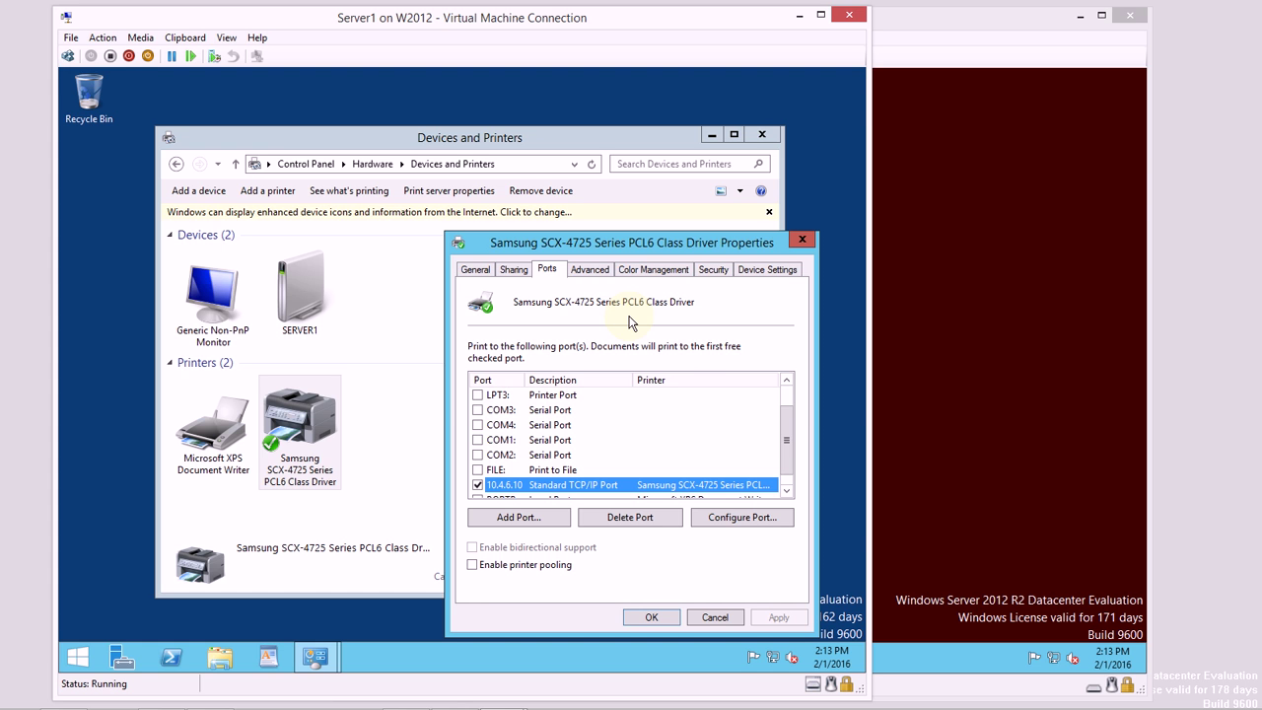
left_click(593, 272)
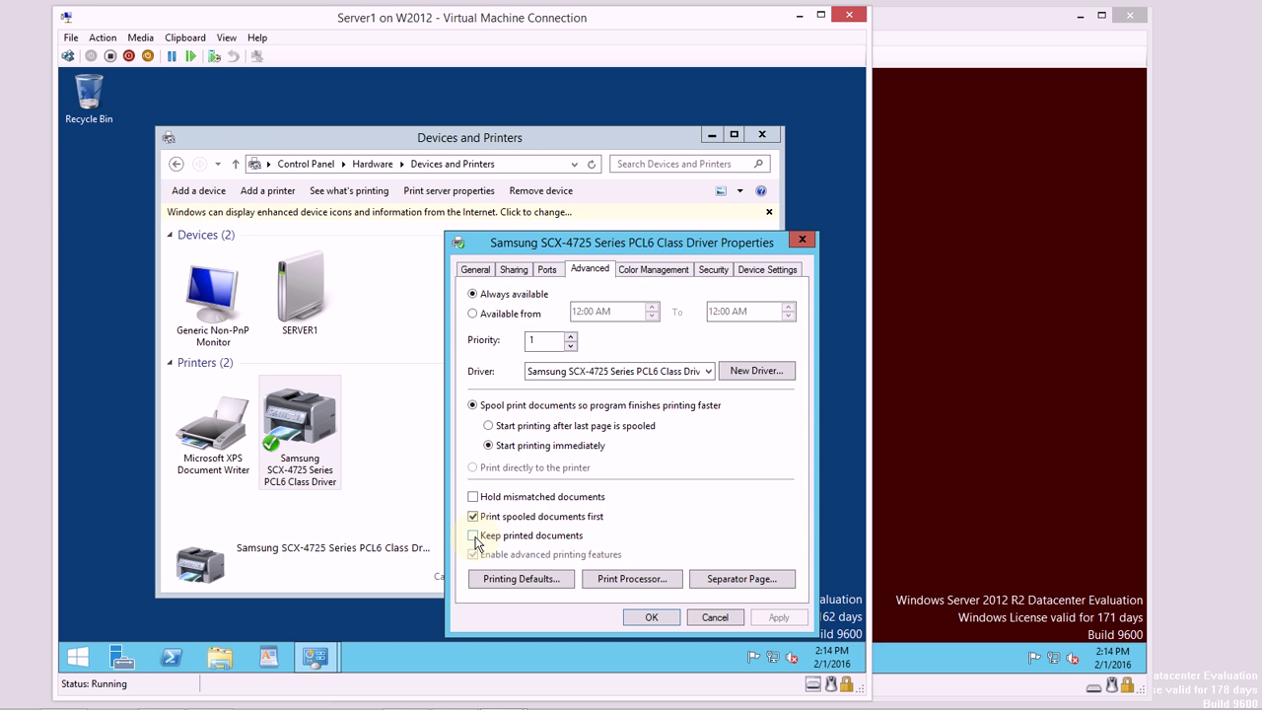
Review the printer's color management, the Everyone and administrator permissions, and the device settings, and close the properties.
left_click(676, 275)
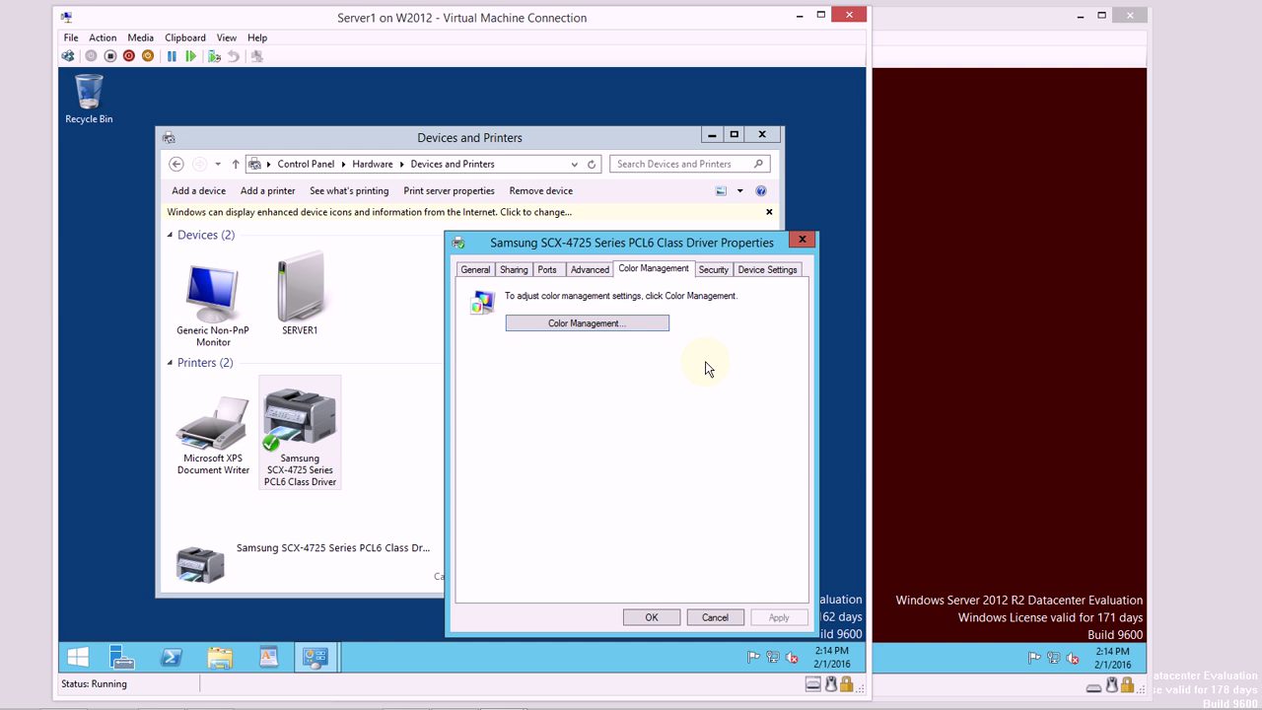
left_click(714, 272)
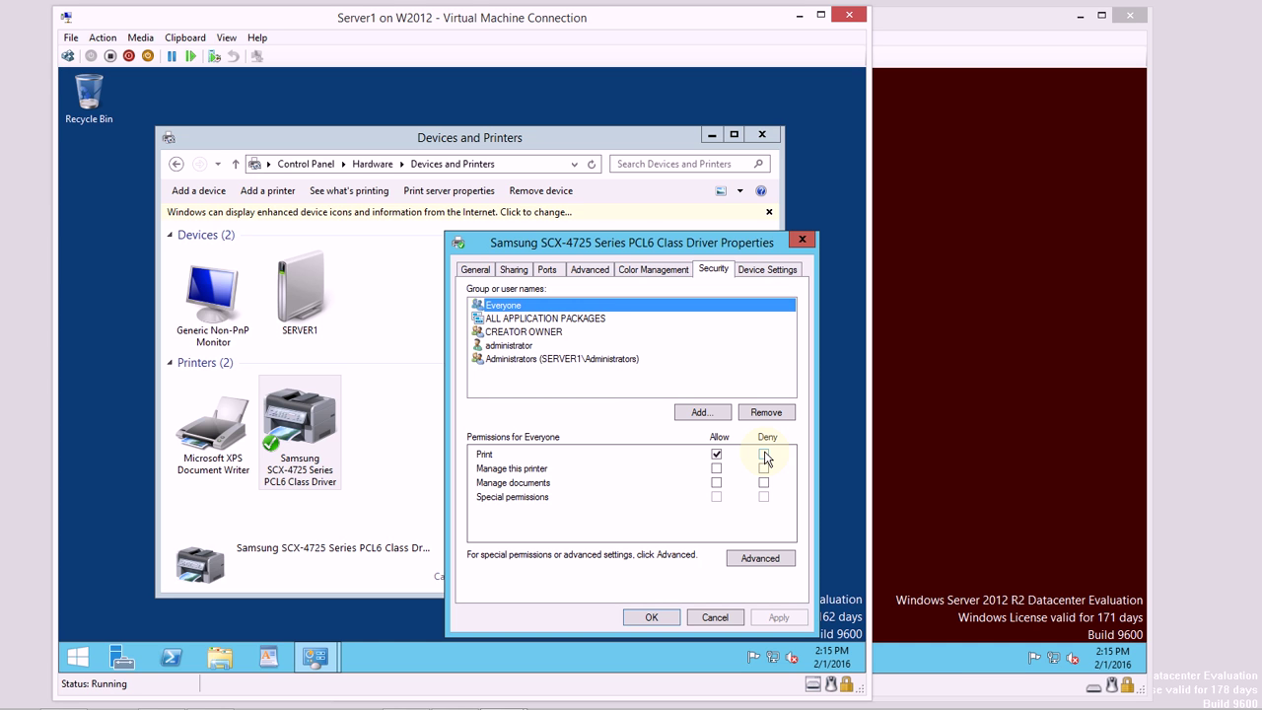
left_click(518, 345)
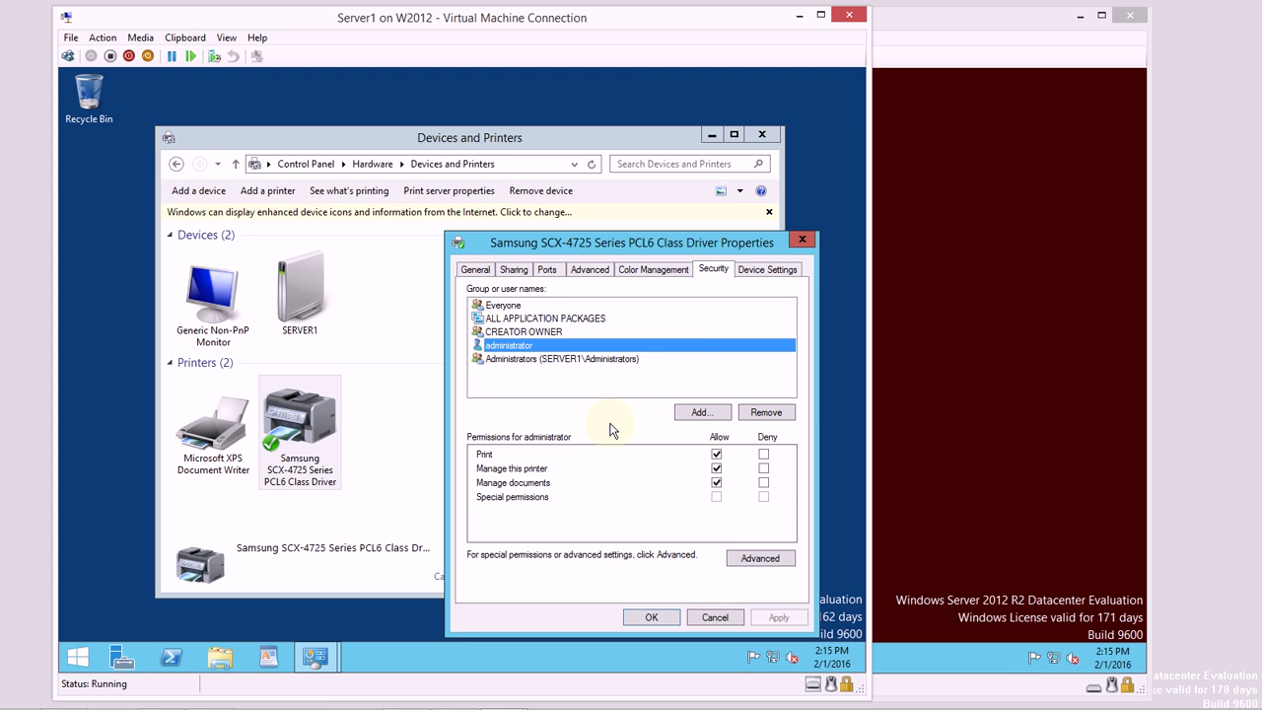
left_click(767, 269)
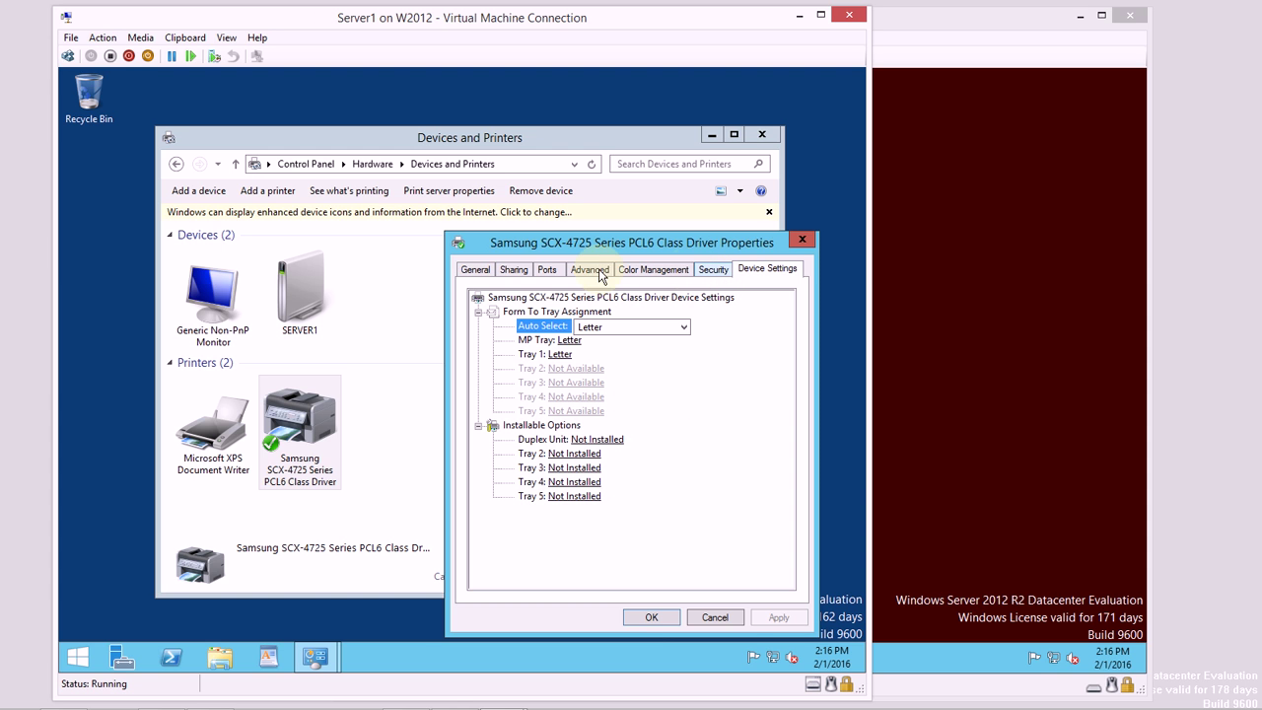
left_click(645, 618)
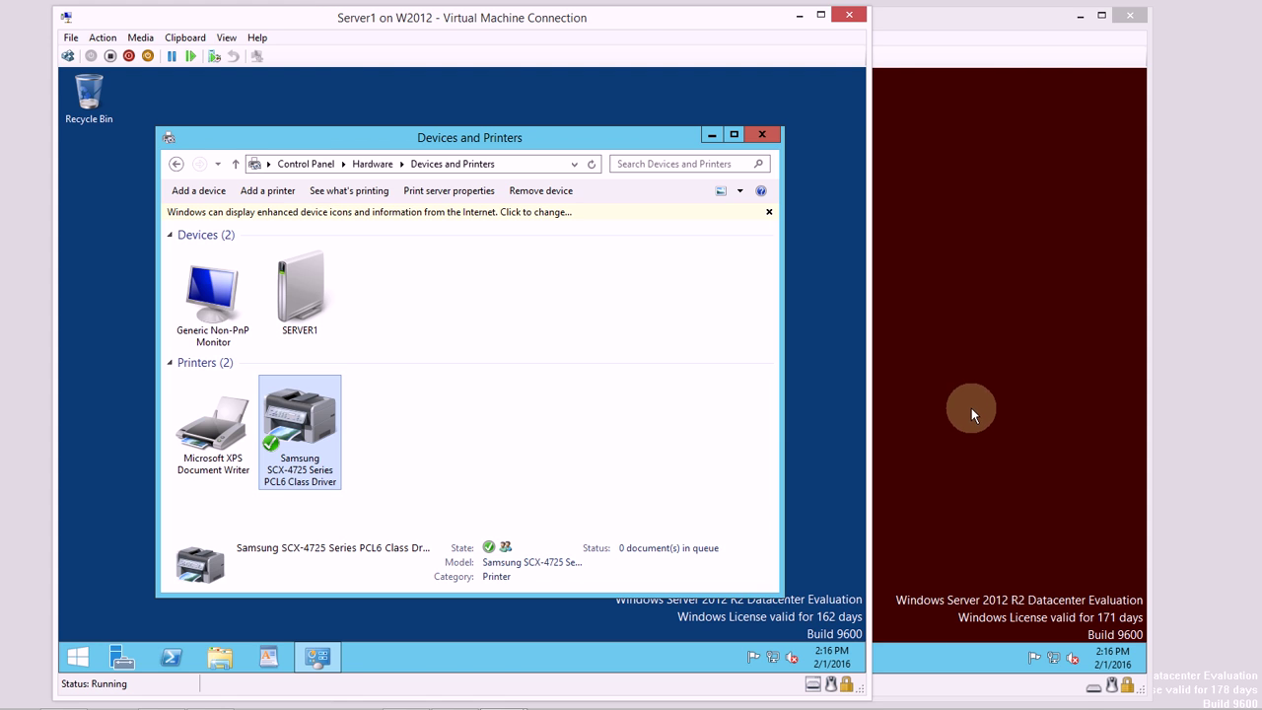
Switch to the Server2 virtual machine and connect to the shared printer at \\server1\scx-4725.
left_click(971, 407)
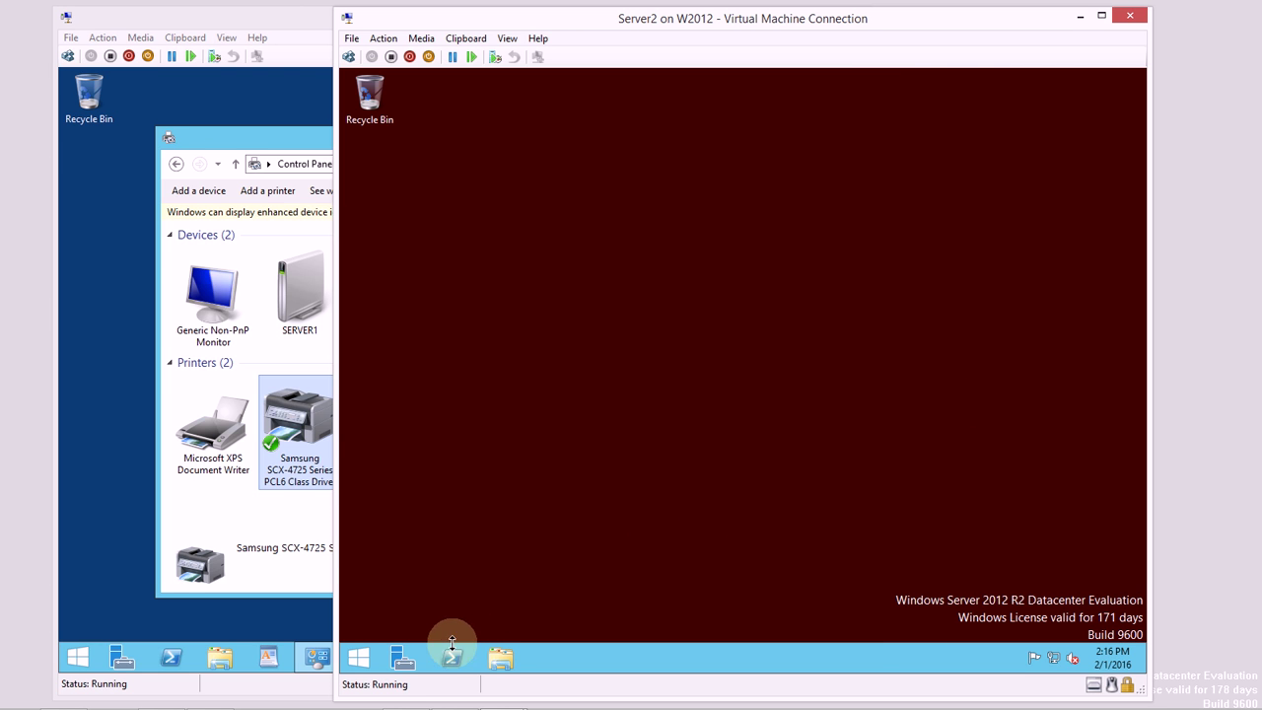
left_click(369, 654)
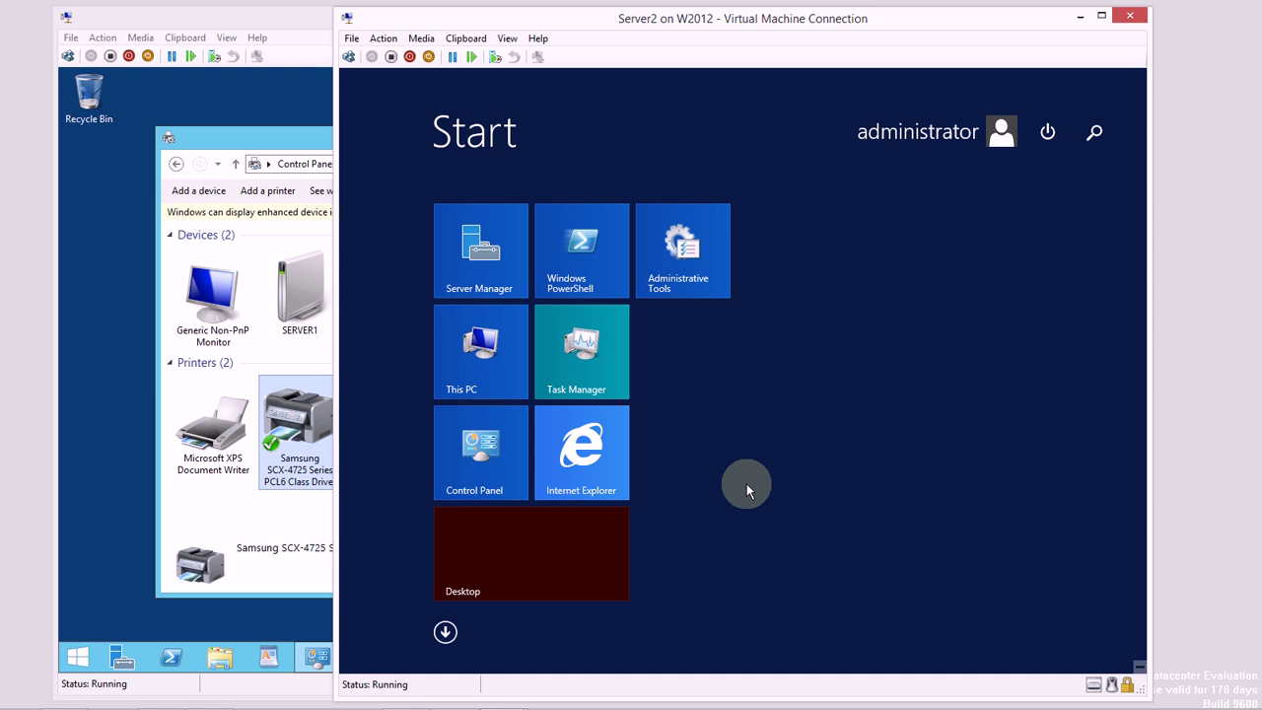
type("\\\\")
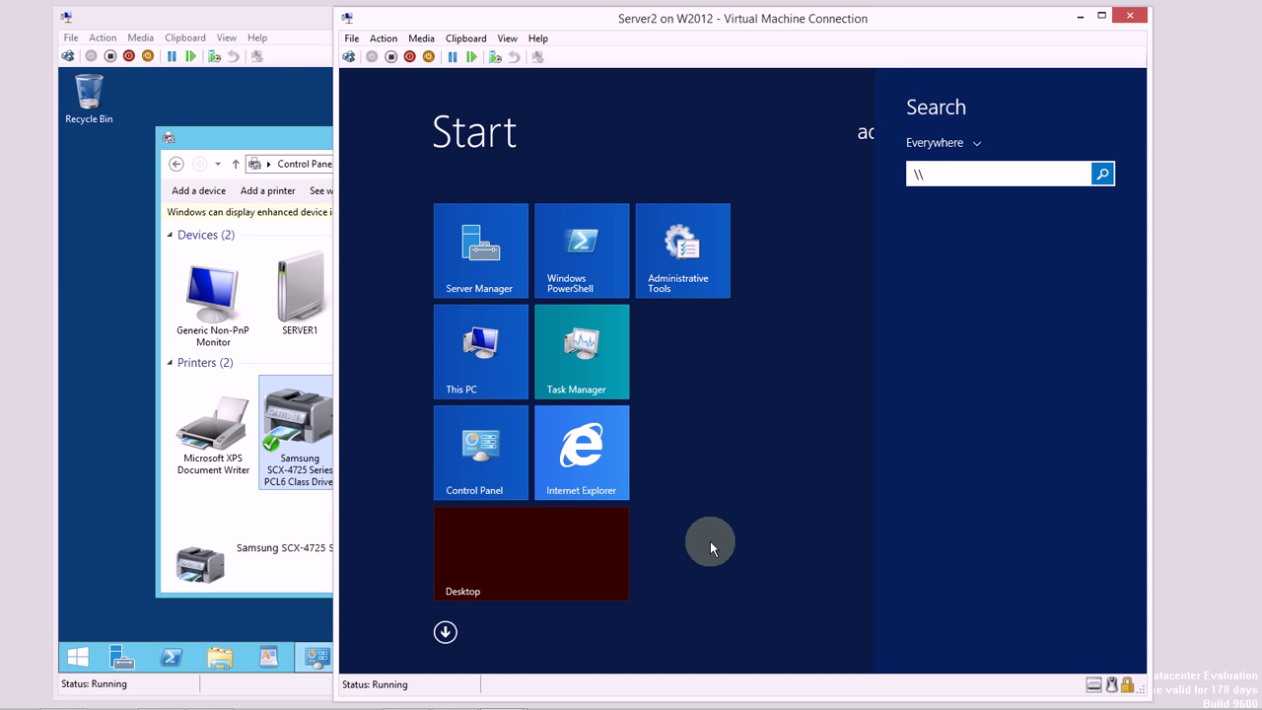
type("server")
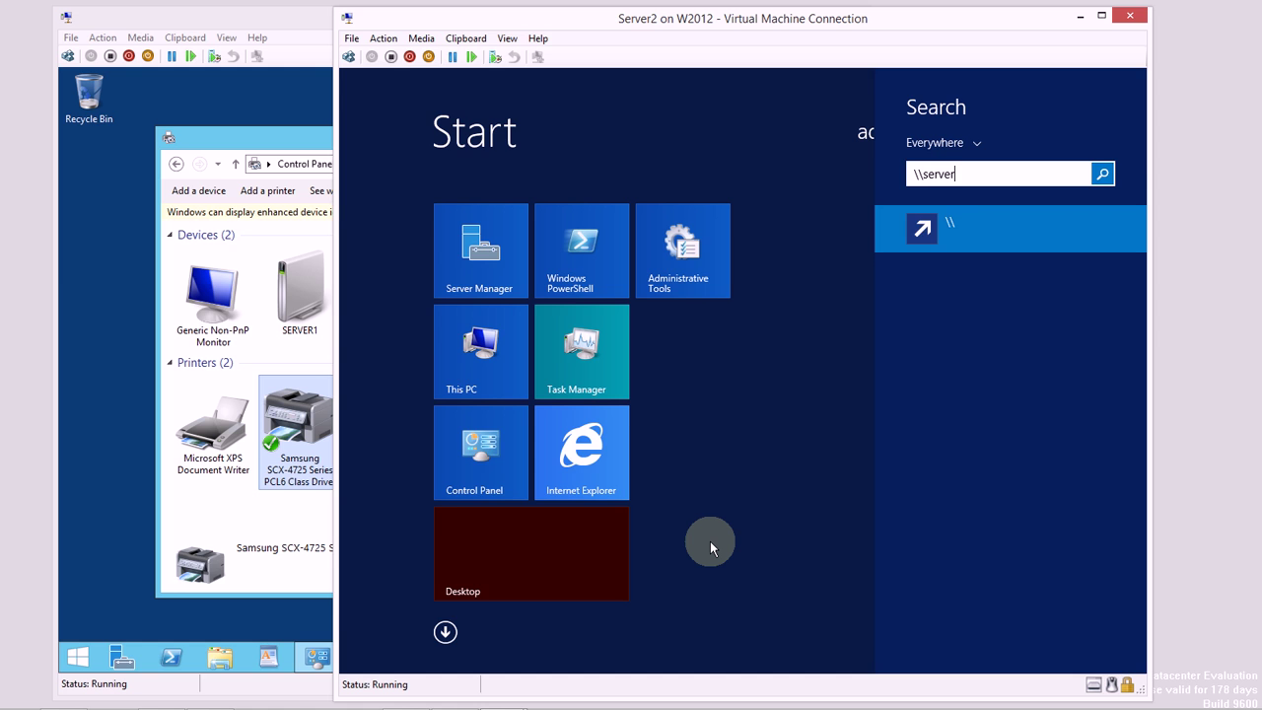
type("1\\scx-4725")
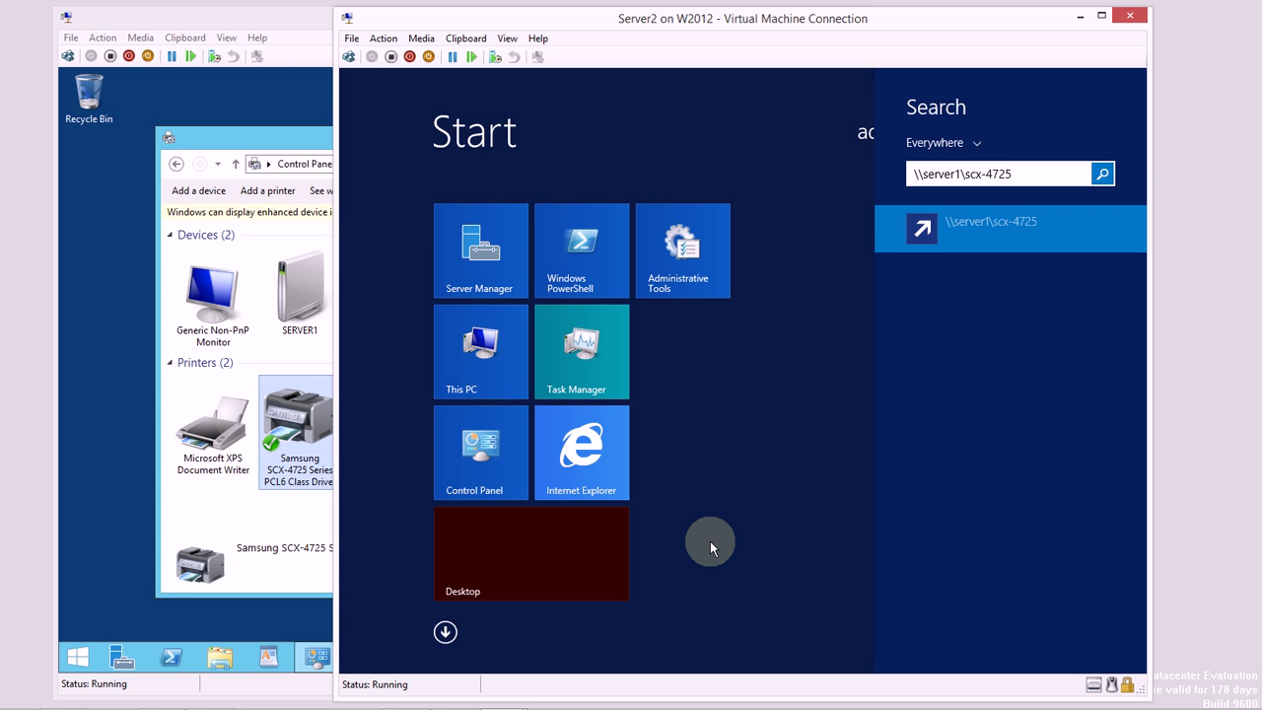
left_click(991, 223)
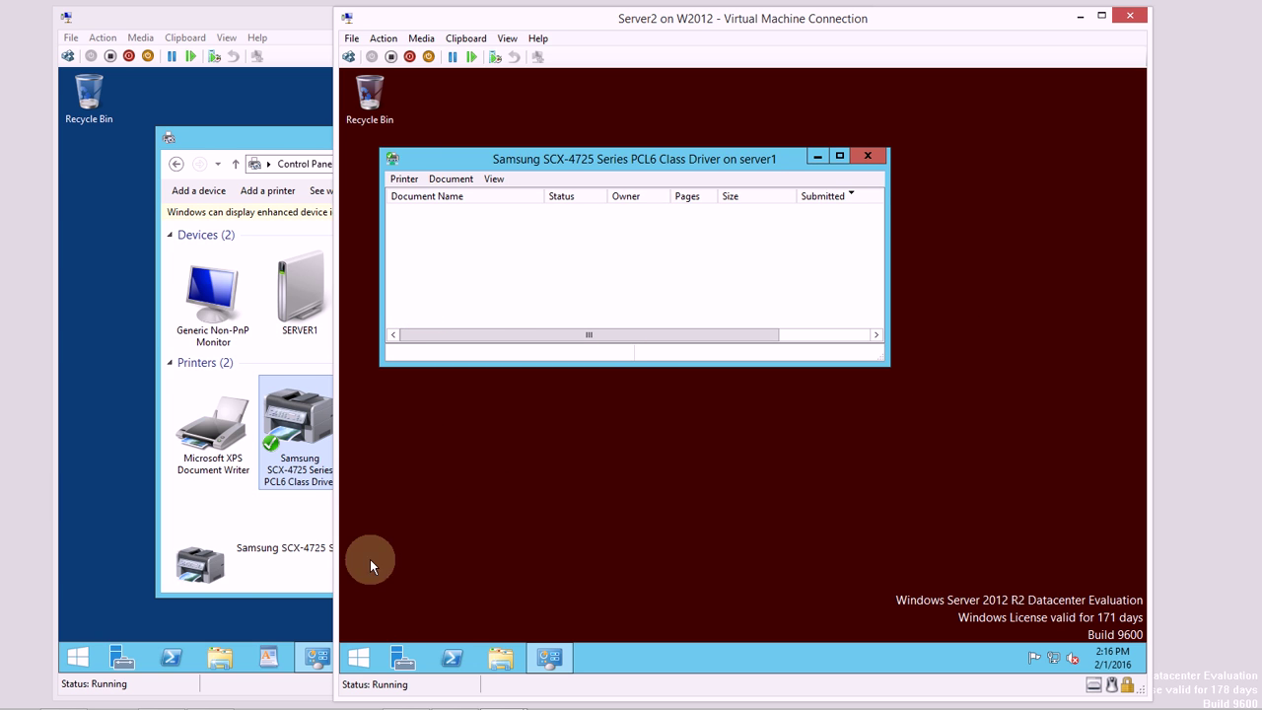
Open Devices and Printers on Server2 to check for the shared Samsung printer.
left_click(360, 661)
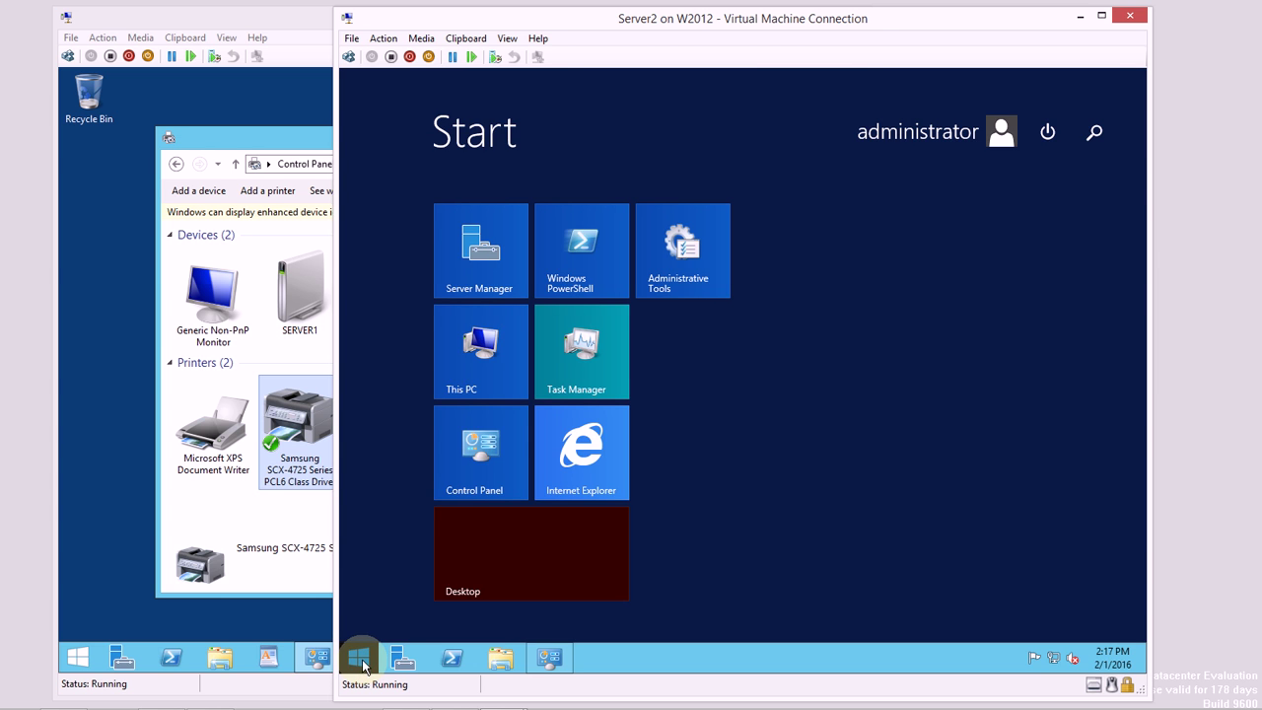
left_click(459, 460)
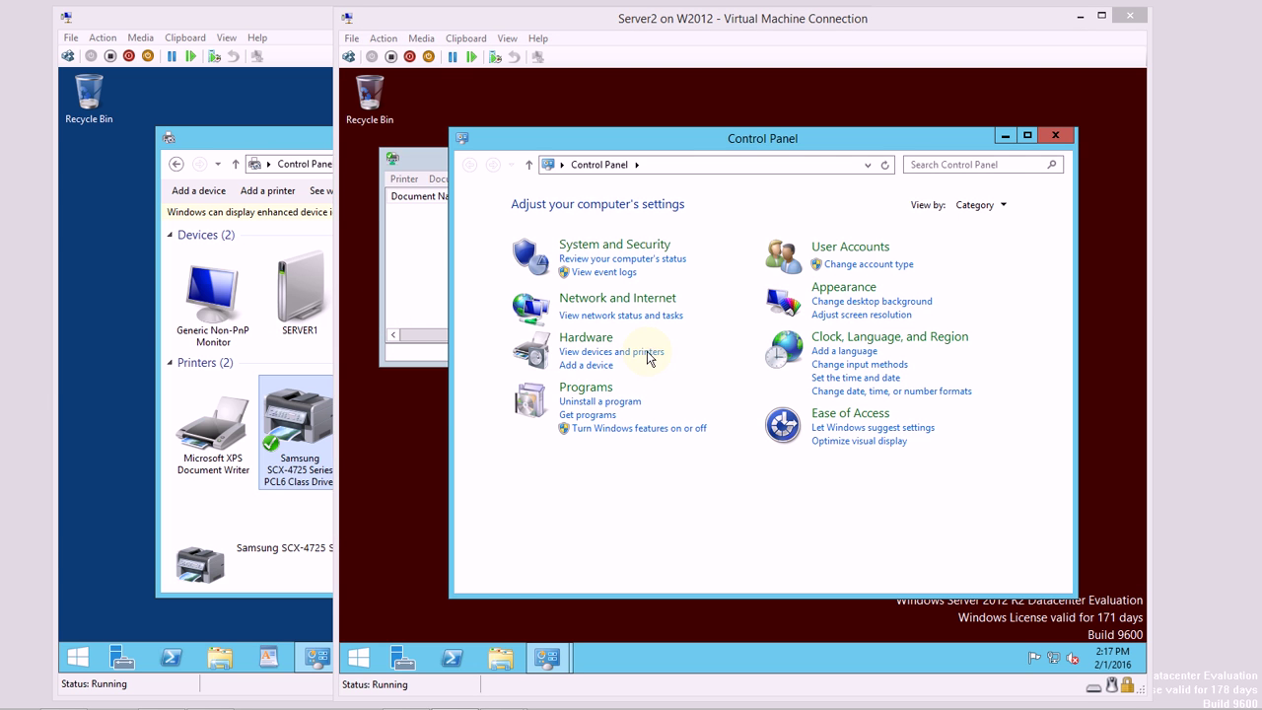
left_click(649, 355)
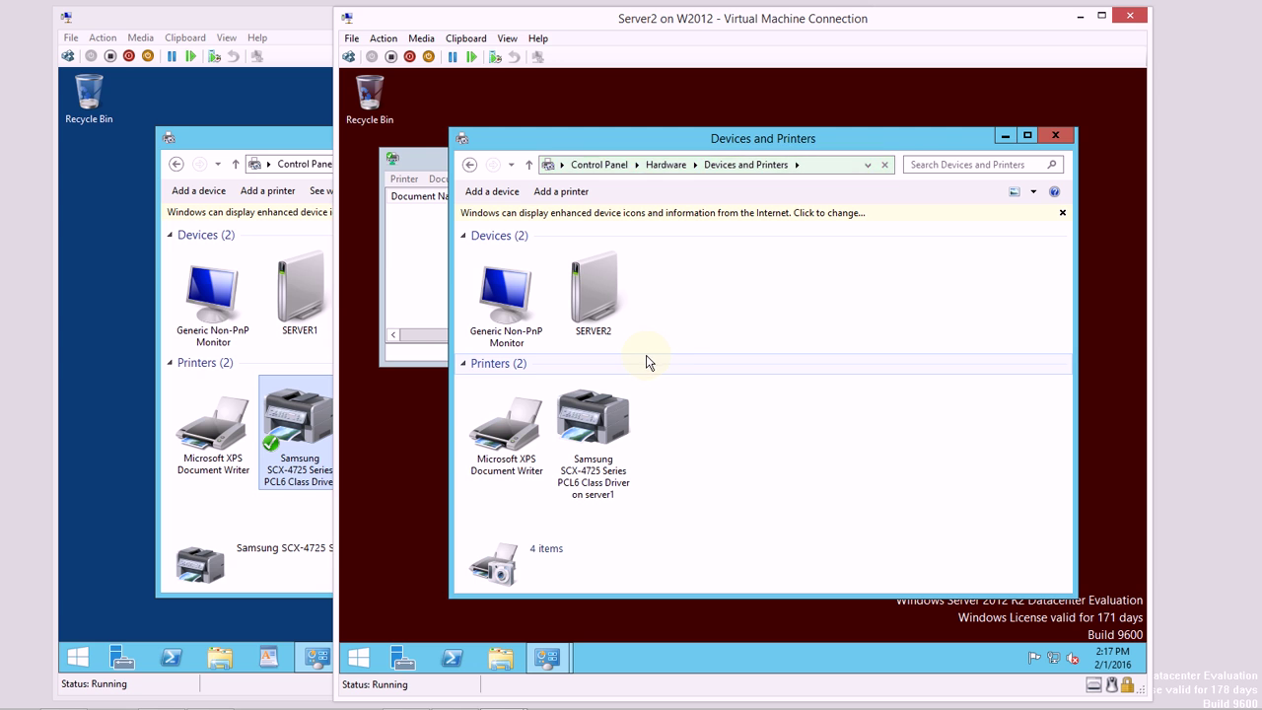
Open the shared Samsung printer's properties on Server2 and review its advanced settings, ports and the CREATOR OWNER security permissions.
left_click(613, 422)
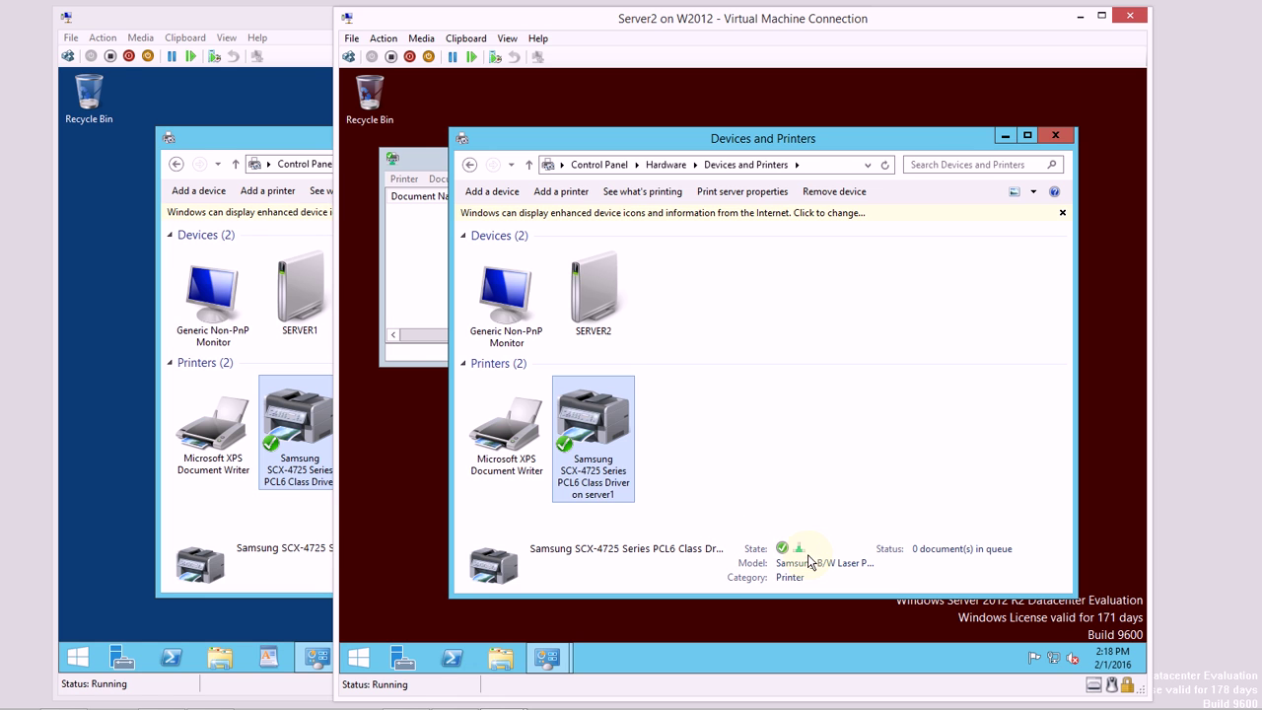
right_click(605, 416)
left_click(669, 513)
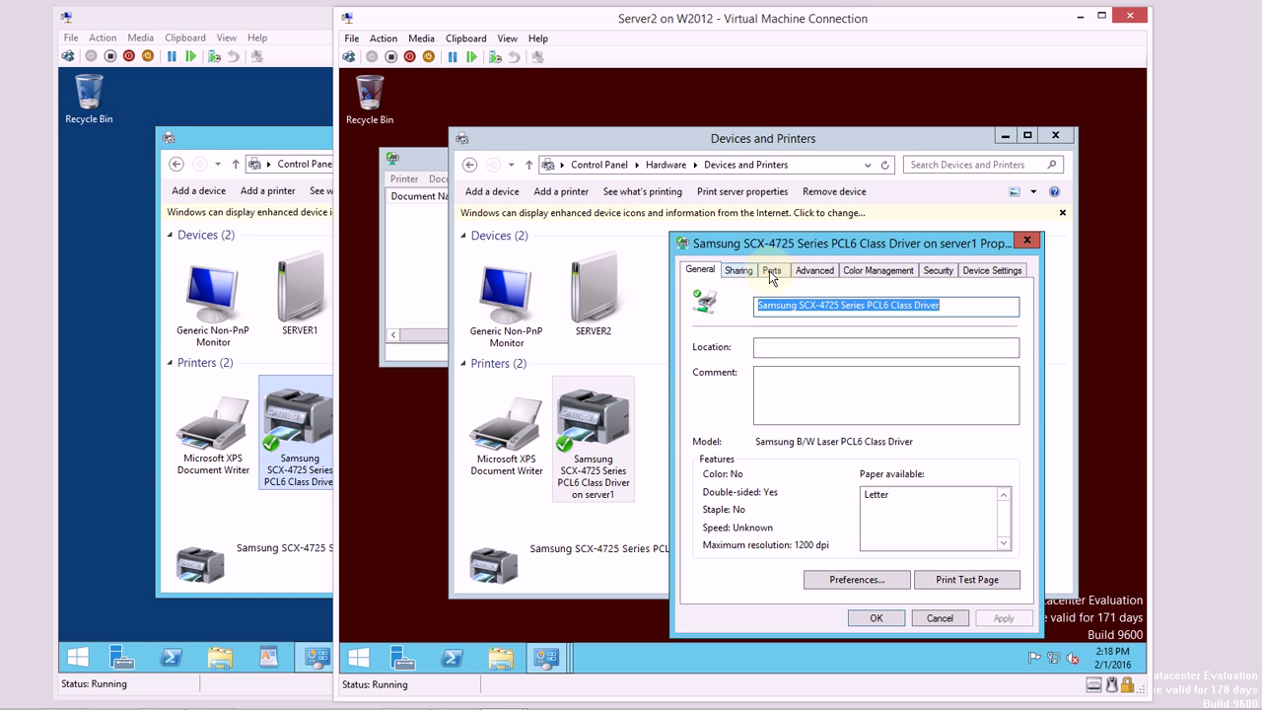
left_click(815, 271)
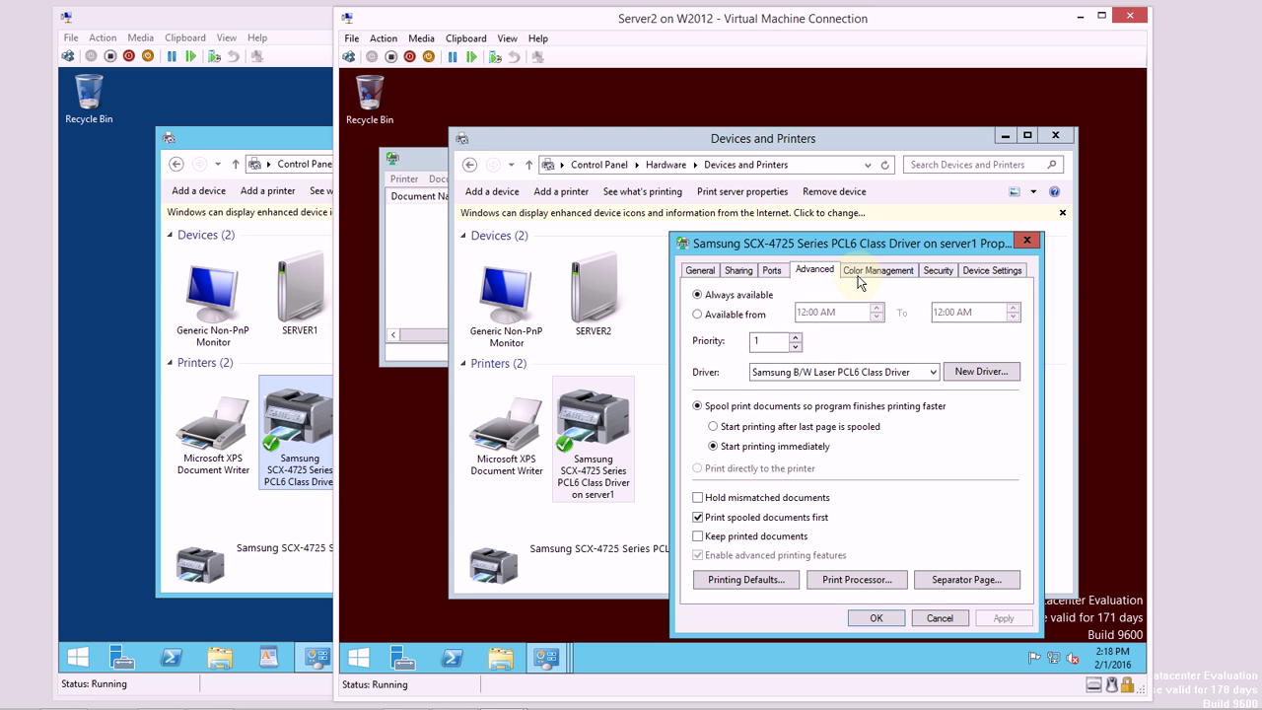
left_click(775, 274)
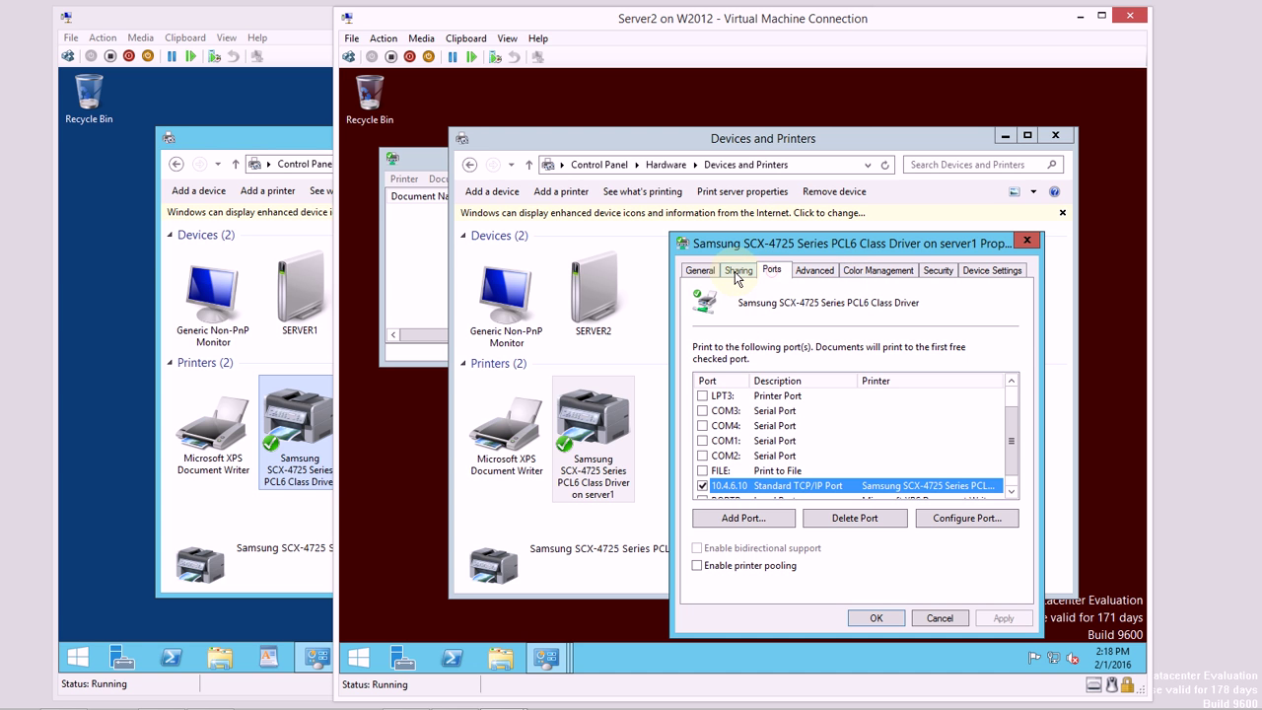
left_click(928, 273)
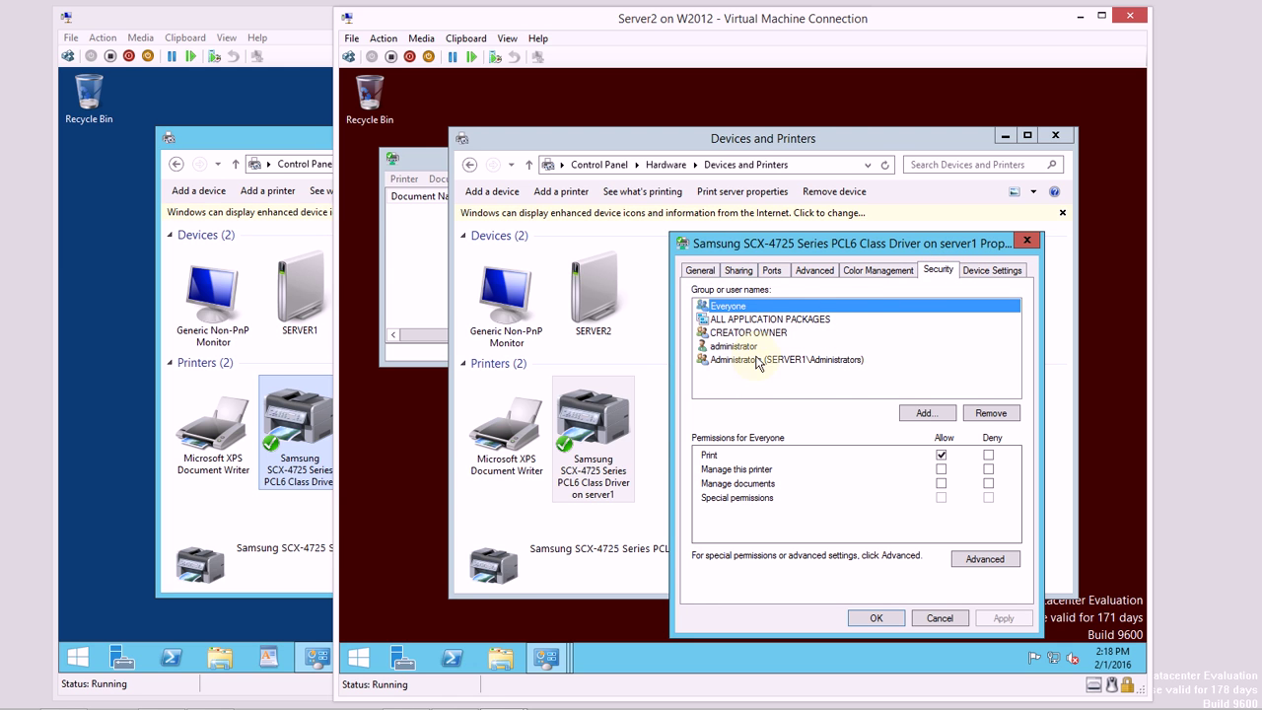
left_click(759, 336)
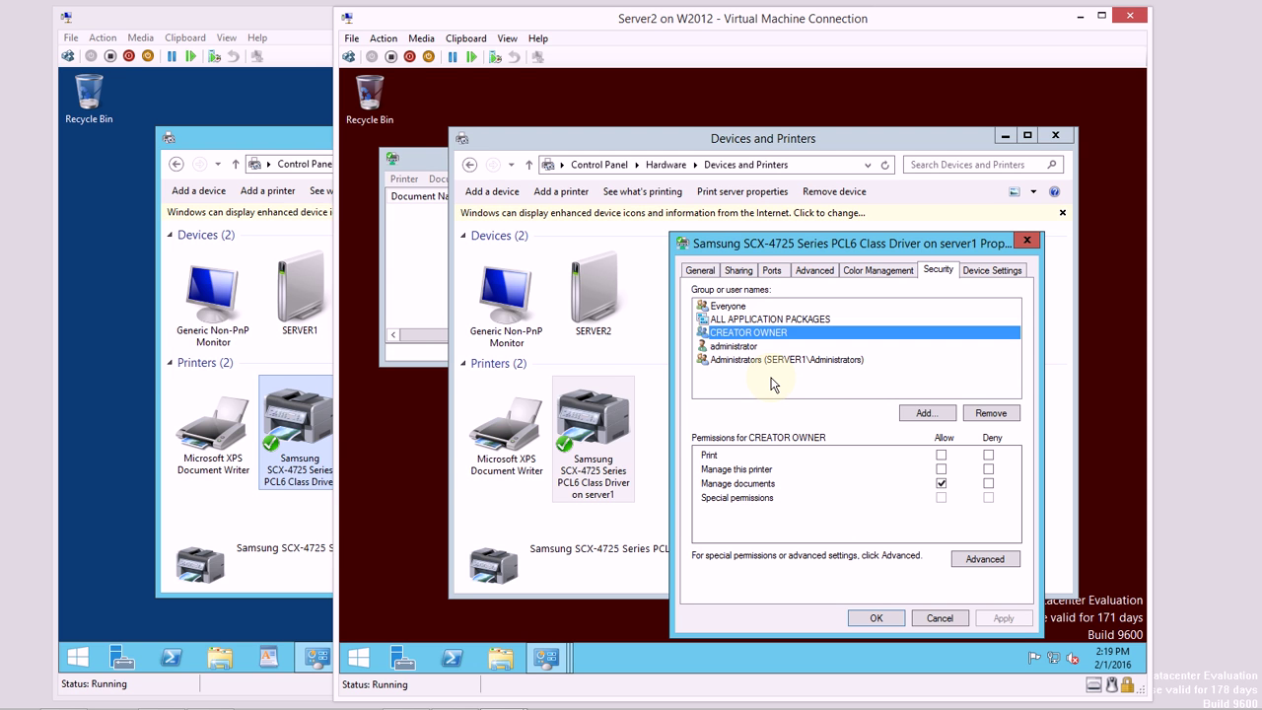
Switch to the Server1 virtual machine and open Server Manager.
left_click(102, 418)
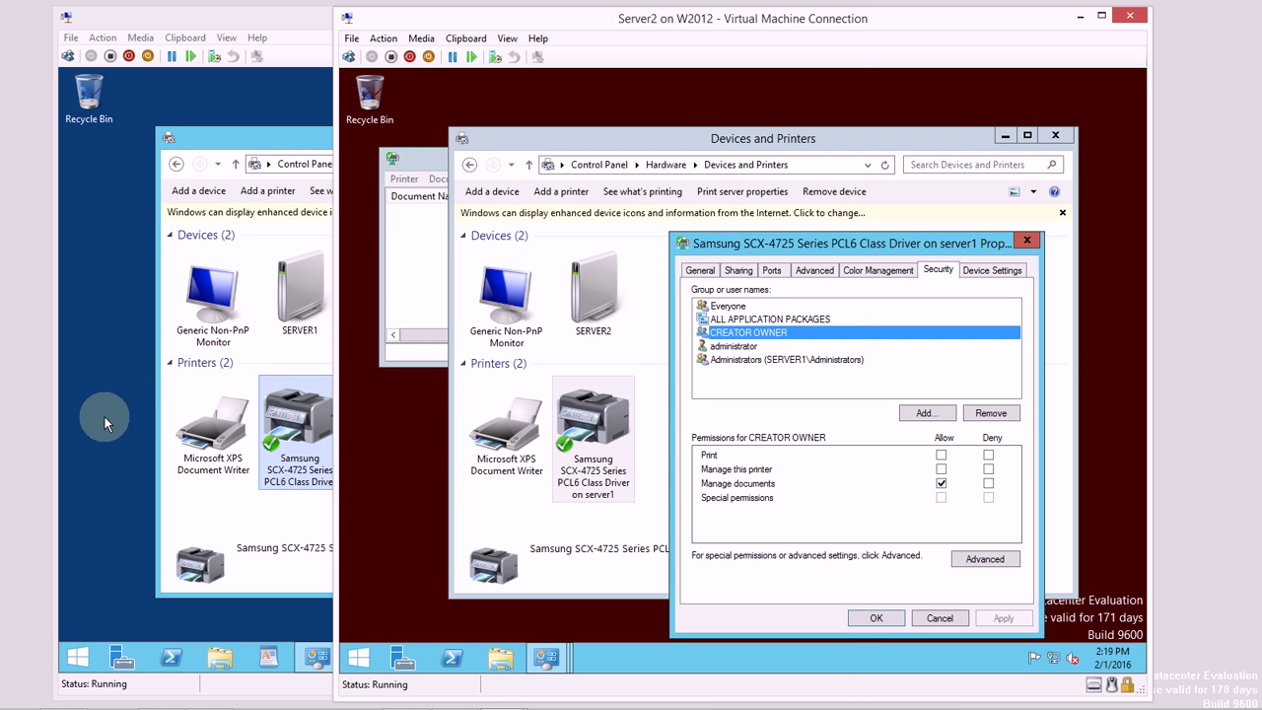
left_click(121, 657)
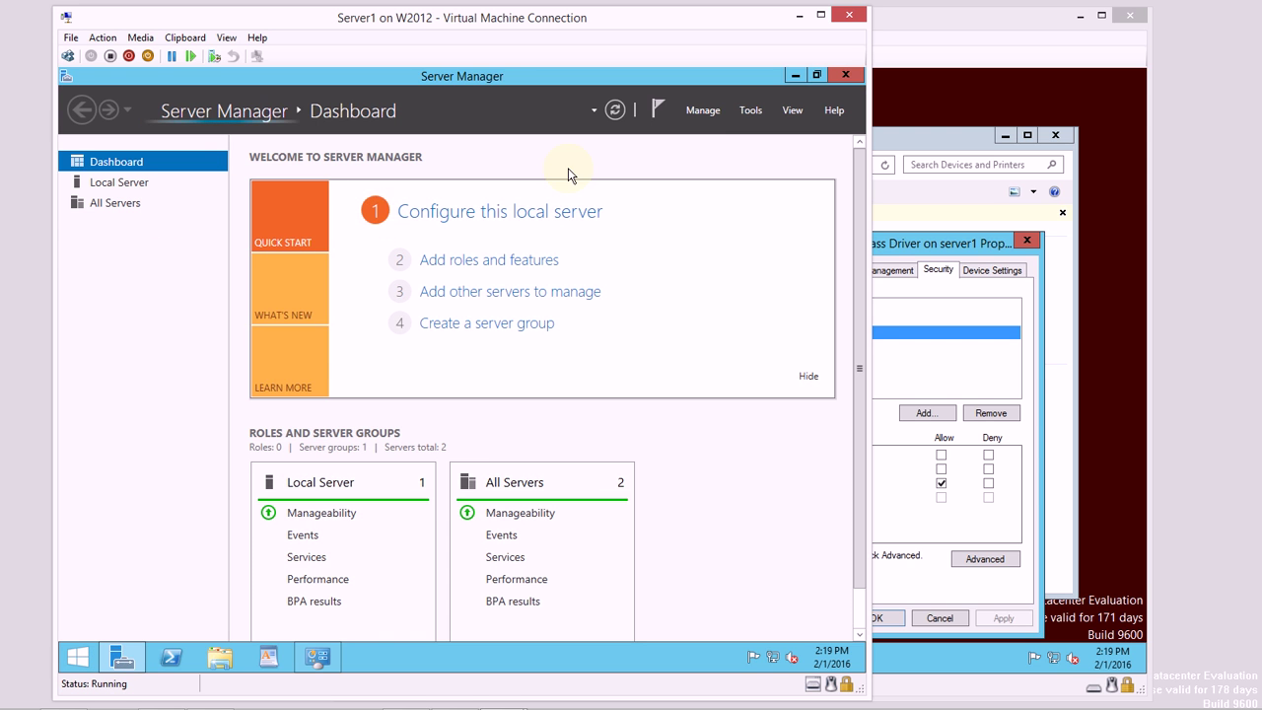
left_click(703, 109)
left_click(716, 130)
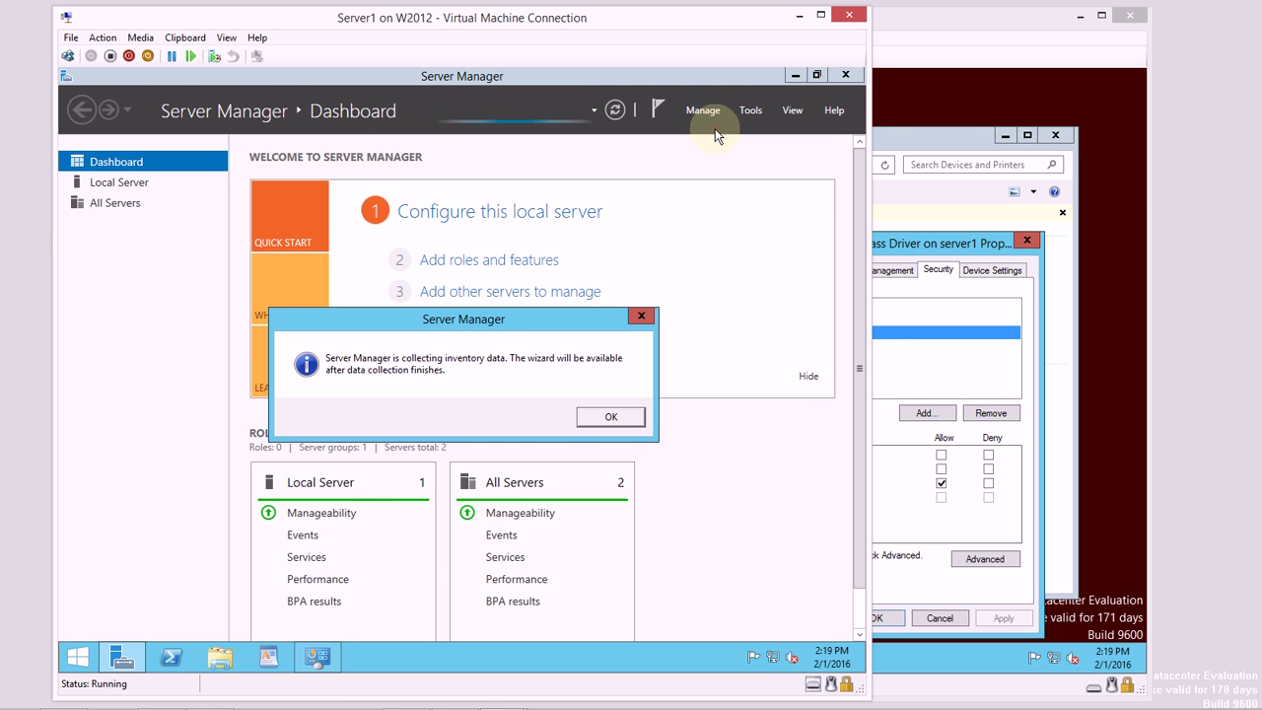
left_click(619, 420)
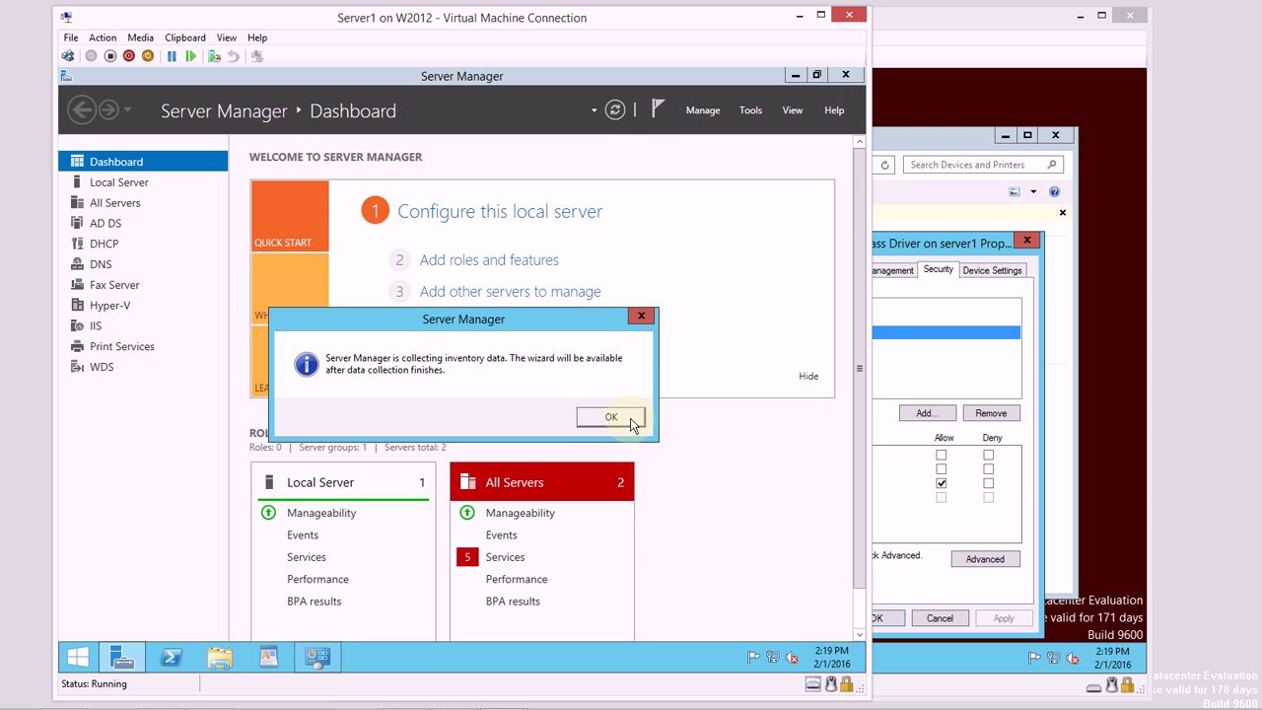
Start the Add Roles and Features Wizard with a role-based installation and choose server1.domain01.local as the destination server.
left_click(695, 108)
left_click(709, 129)
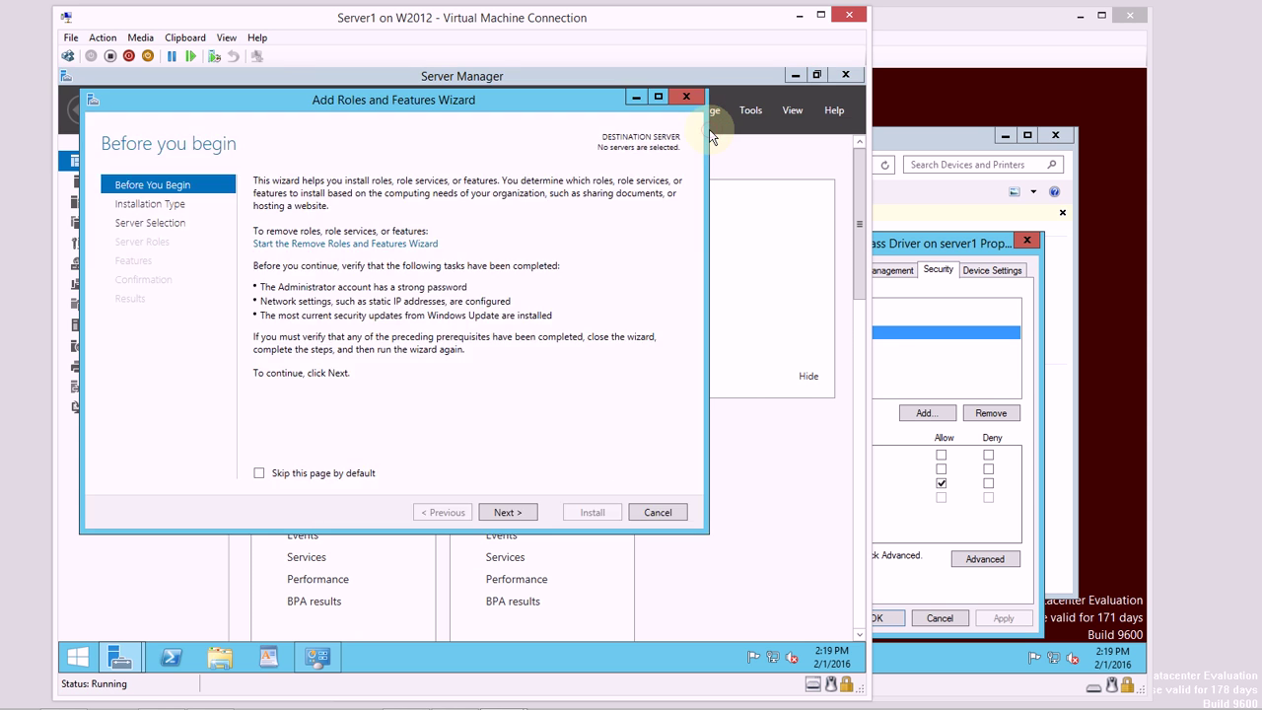
left_click(507, 512)
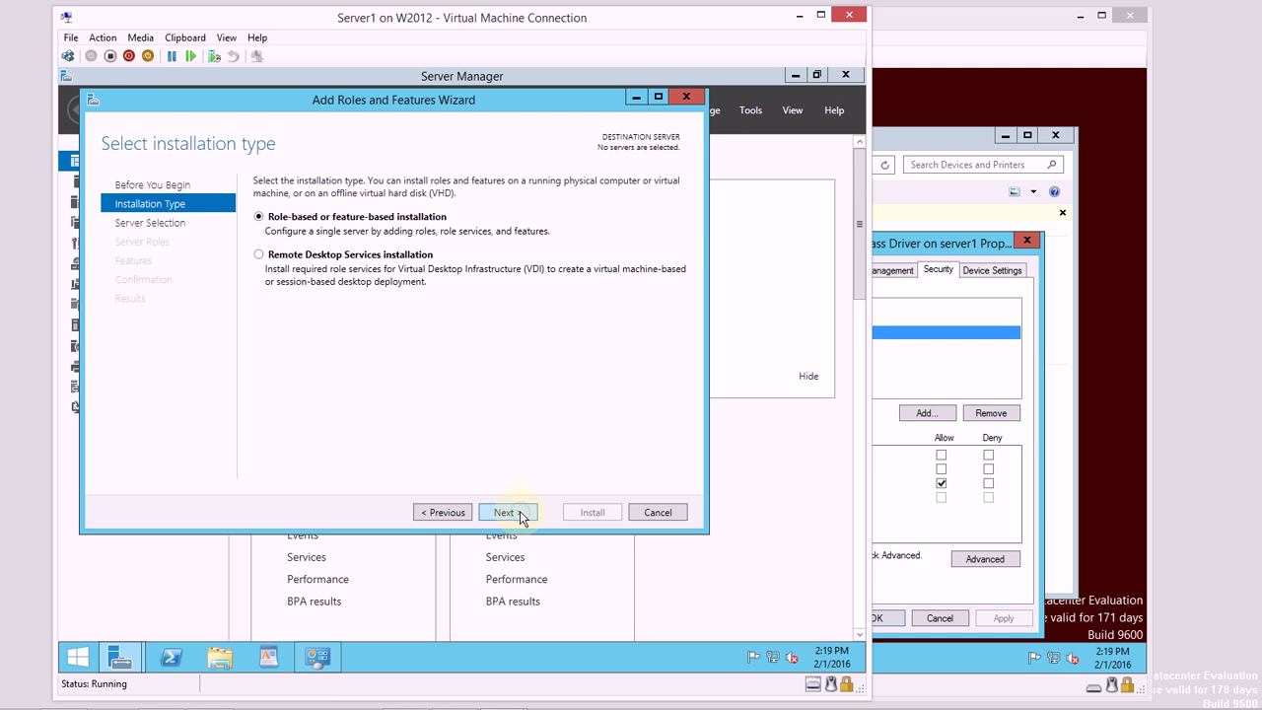
left_click(521, 513)
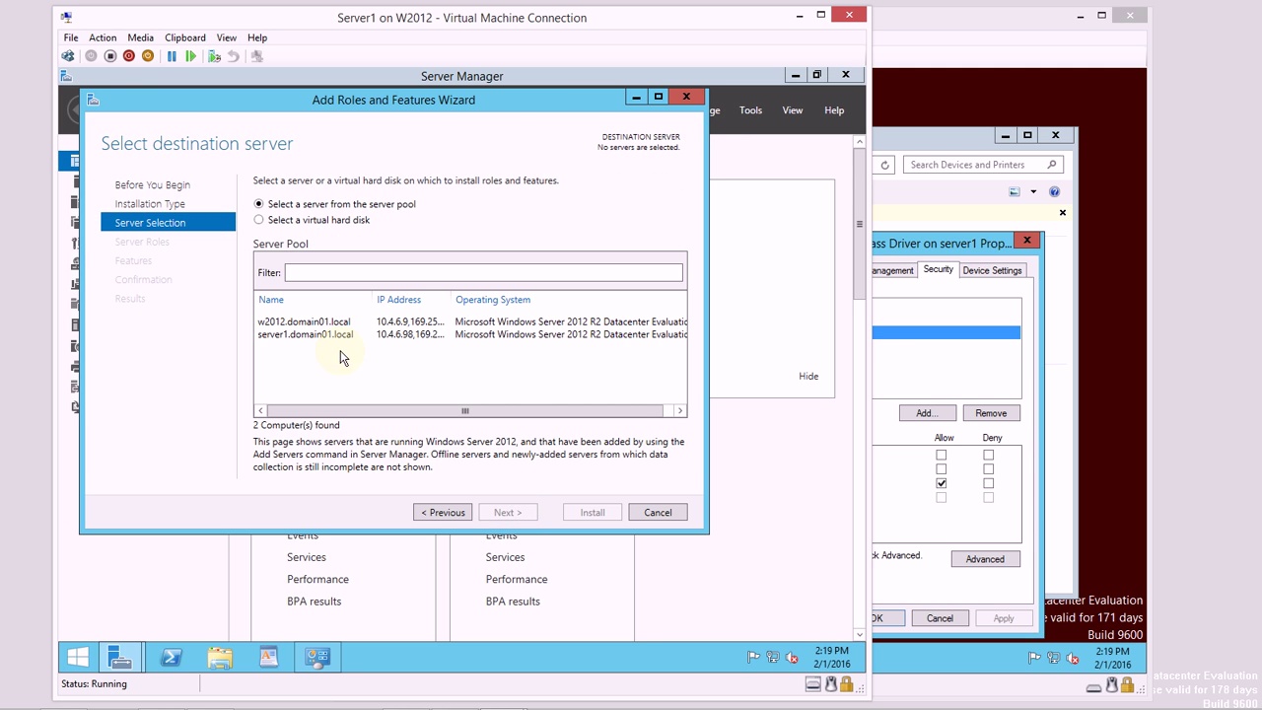
left_click(320, 335)
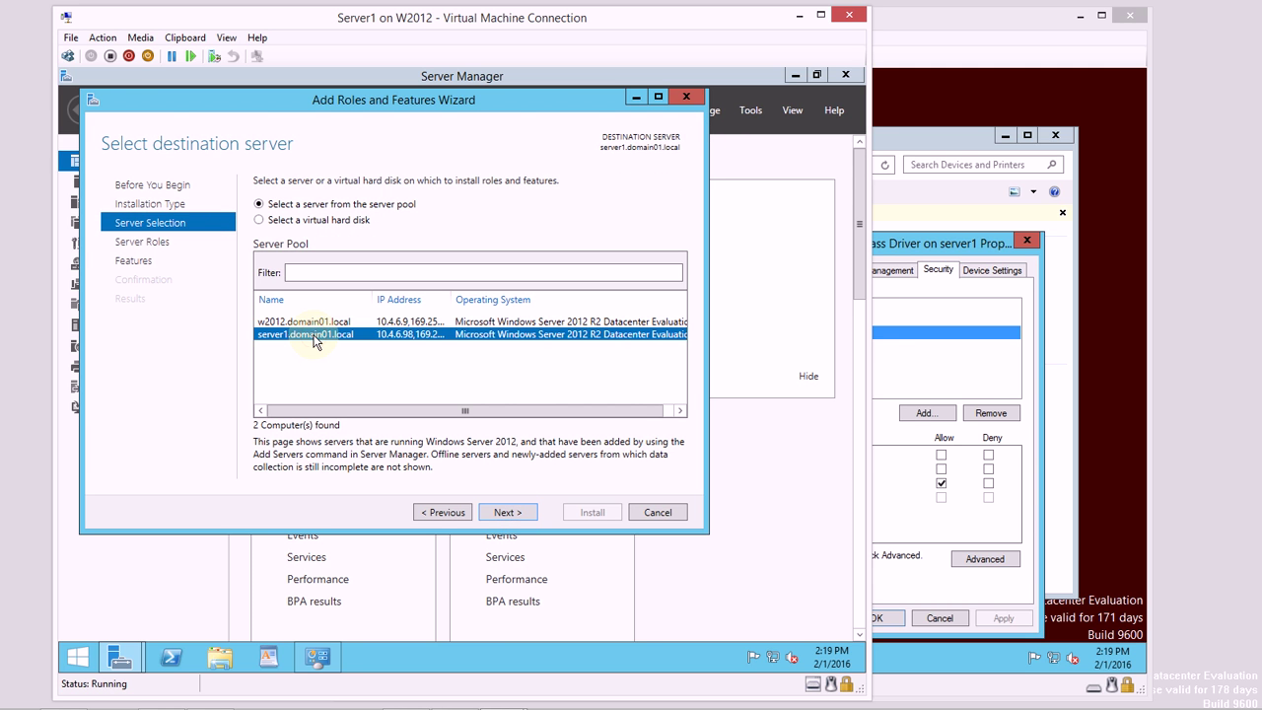
left_click(532, 513)
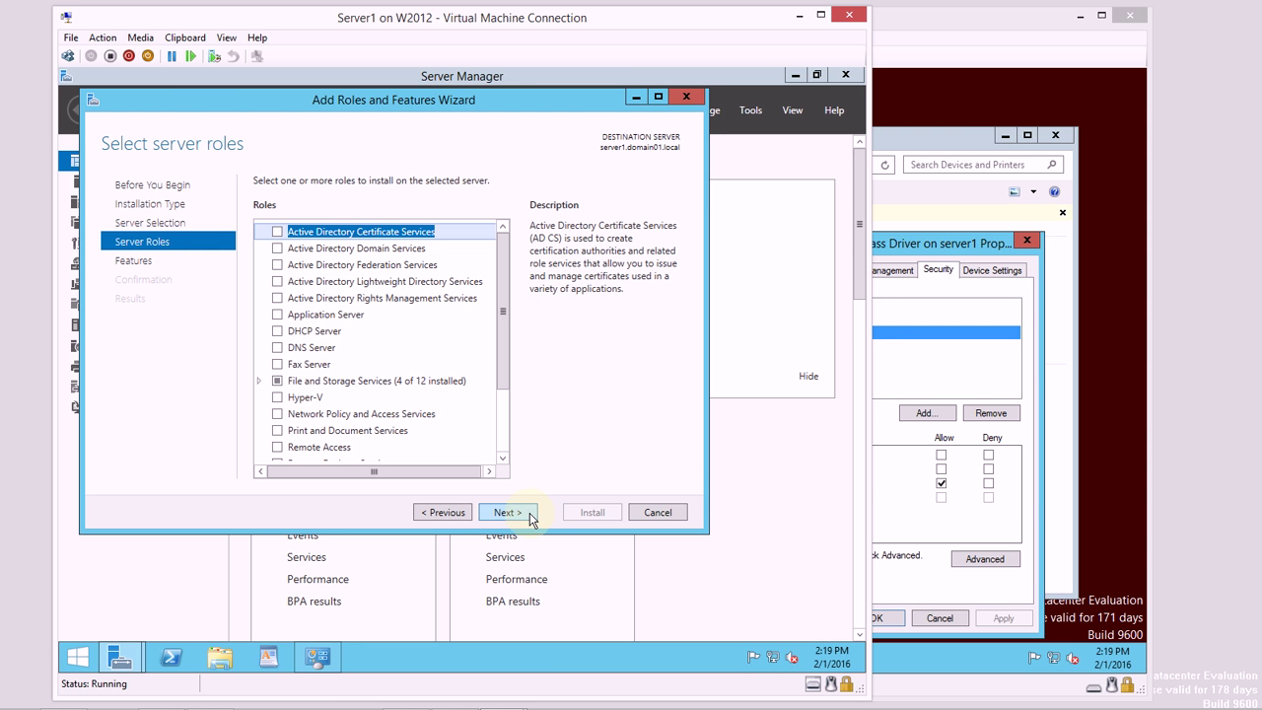
Select the Print and Document Services role, including its management tools, and continue to the role's information page.
left_click(277, 430)
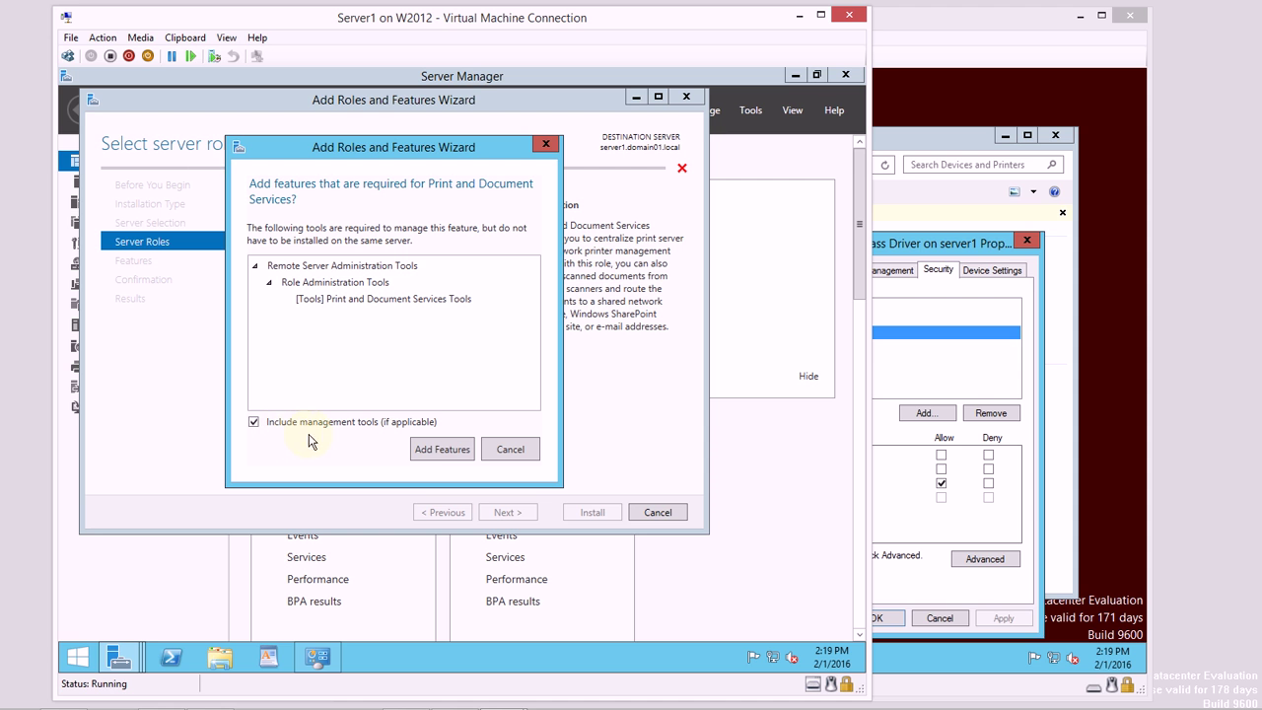
left_click(444, 452)
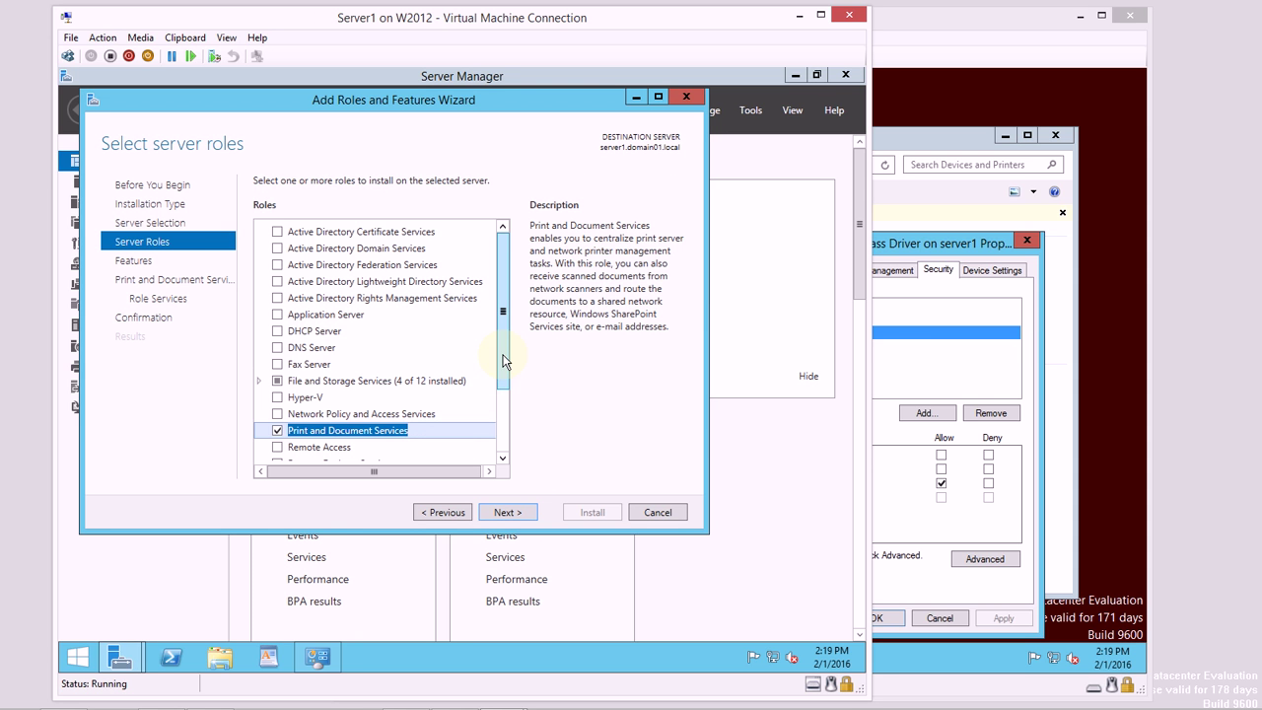
left_click(512, 512)
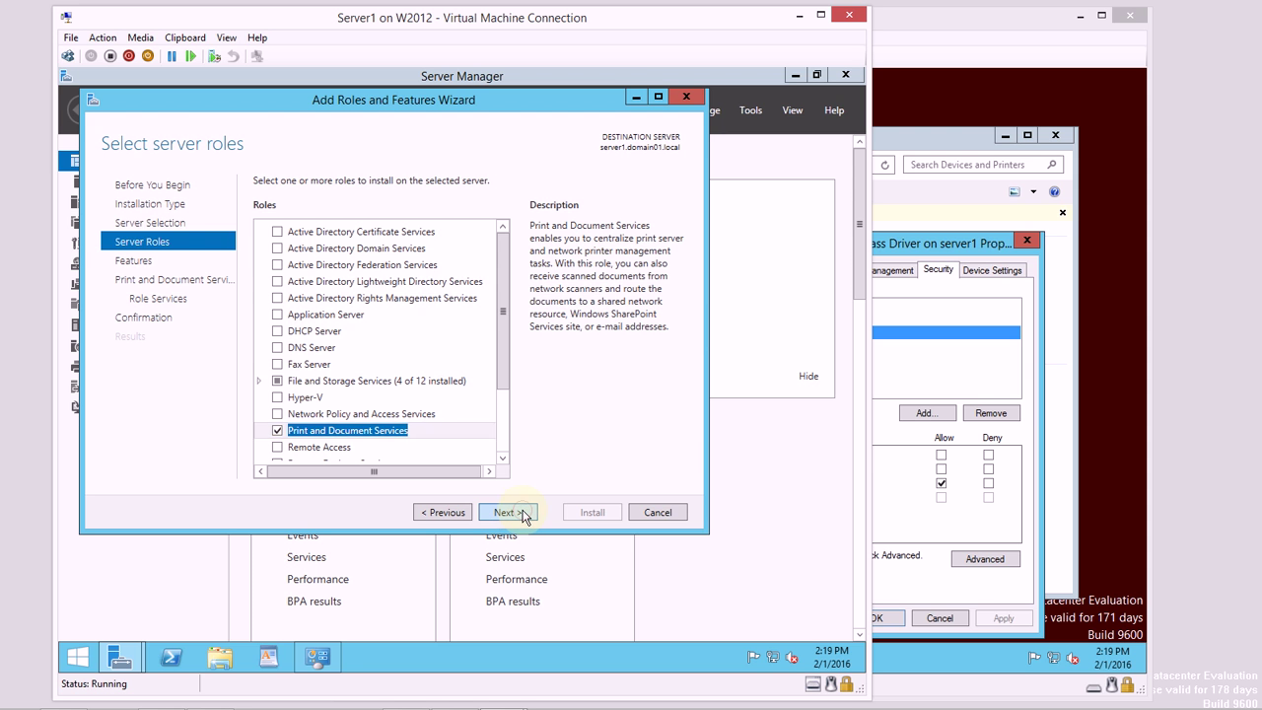
left_click(524, 512)
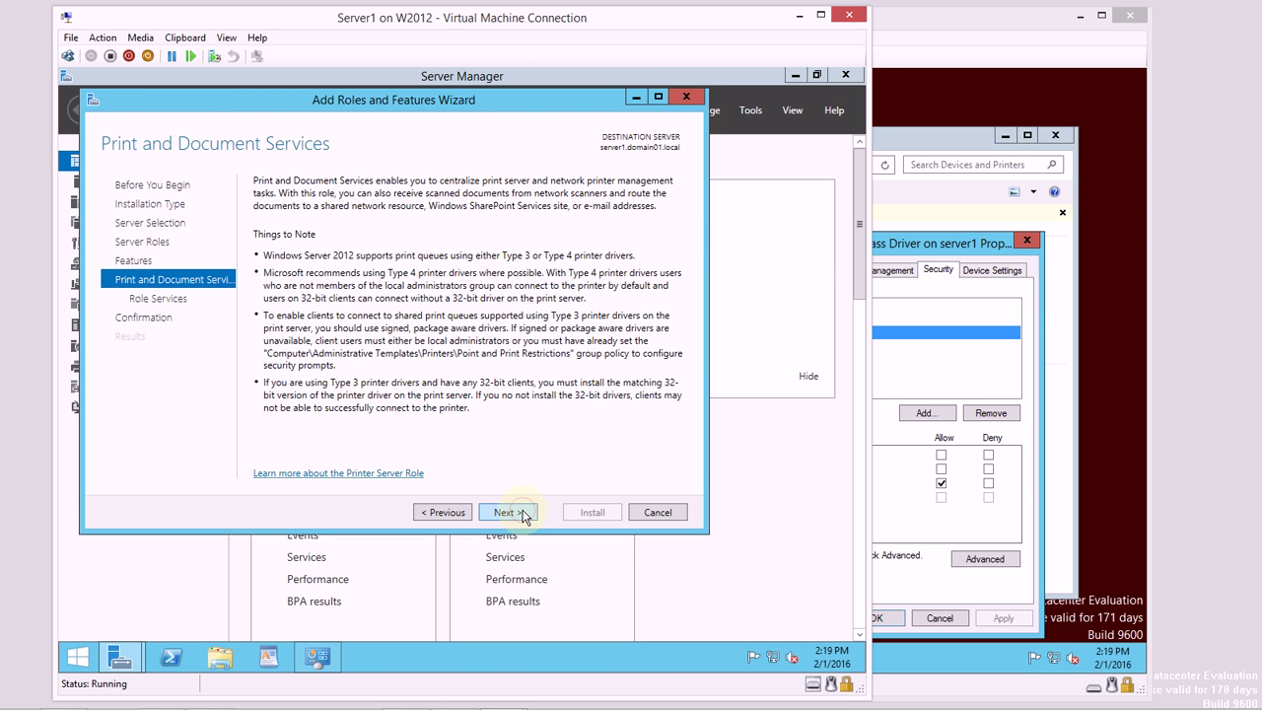
Review the LPD Service description, install the role with only the Print Server role service, and close the wizard.
left_click(524, 513)
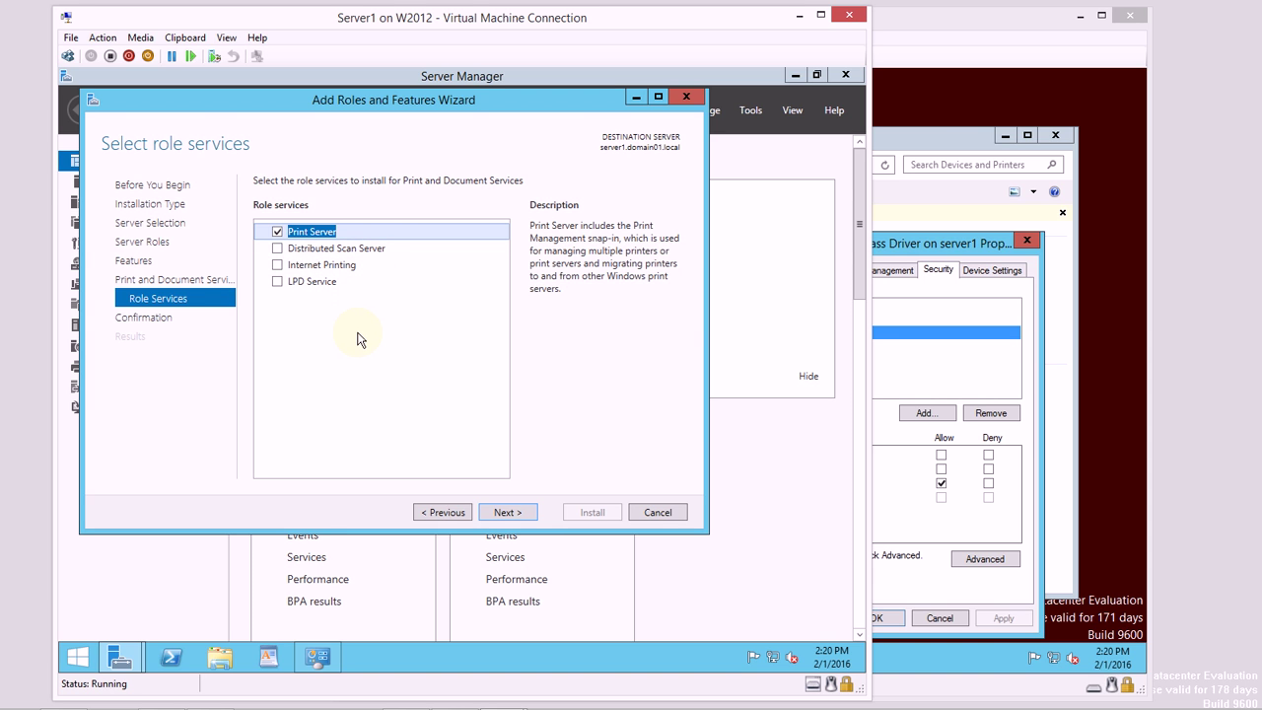
left_click(322, 284)
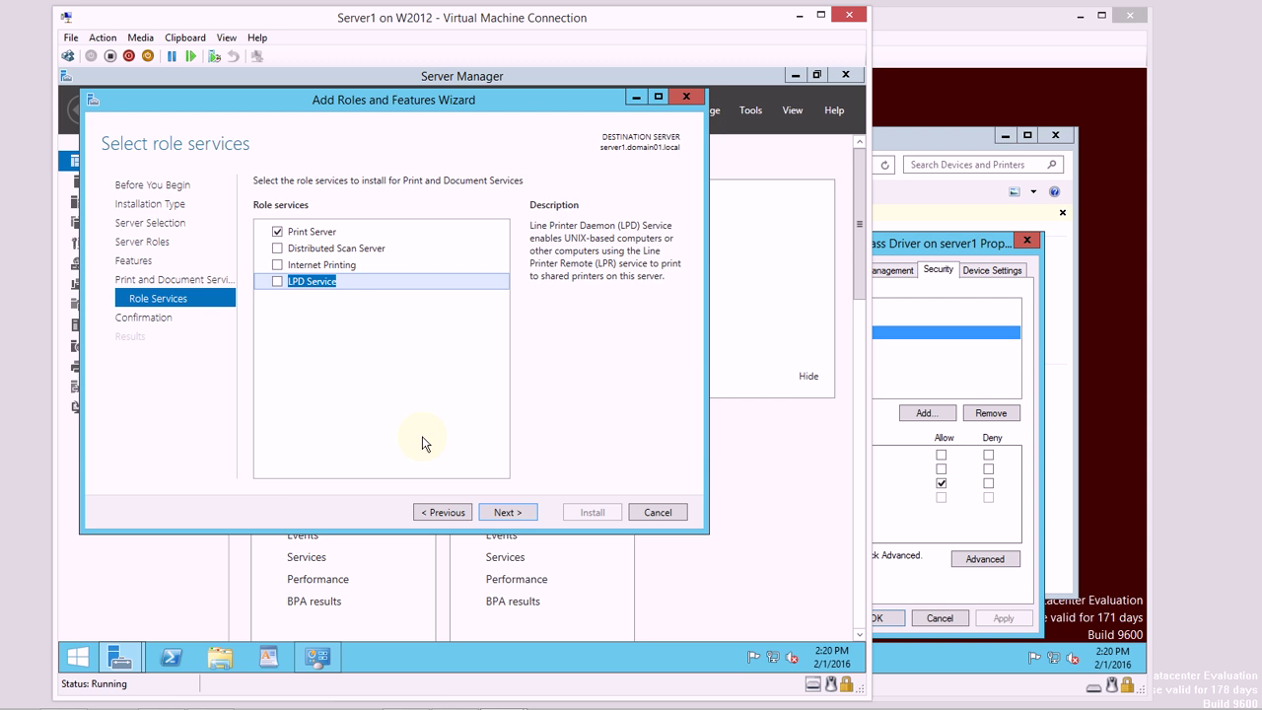
left_click(525, 513)
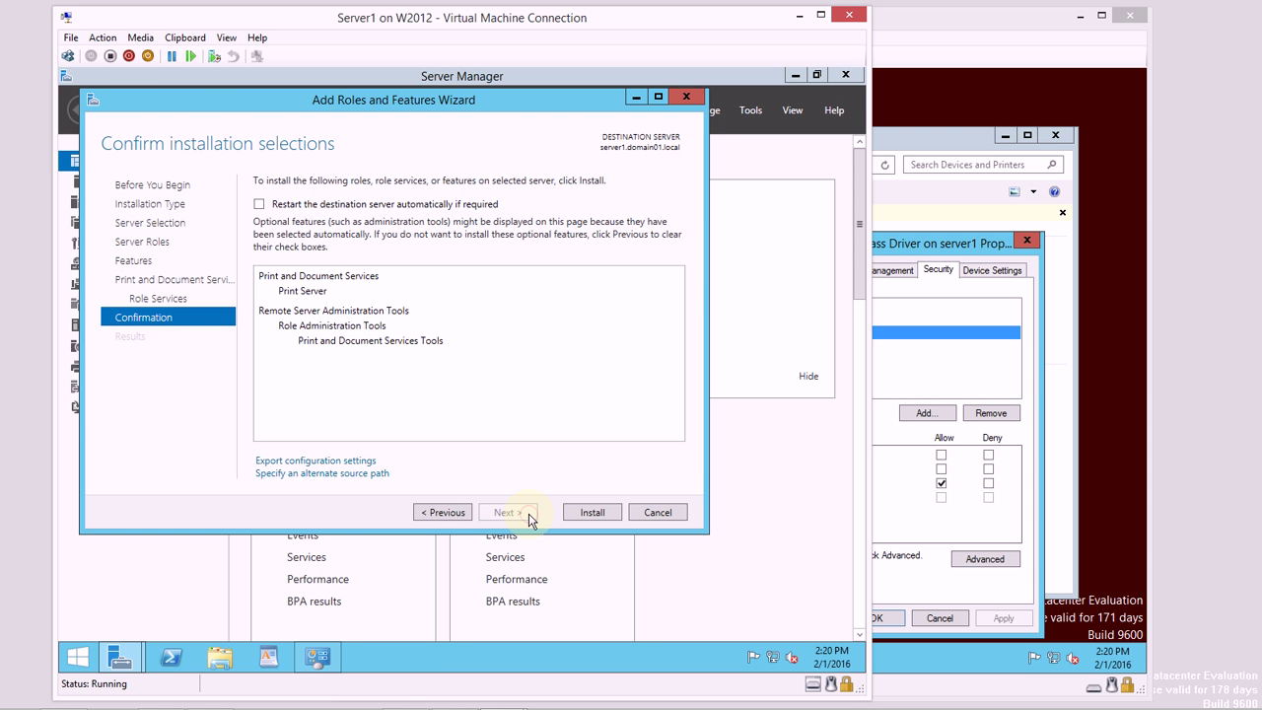
left_click(583, 513)
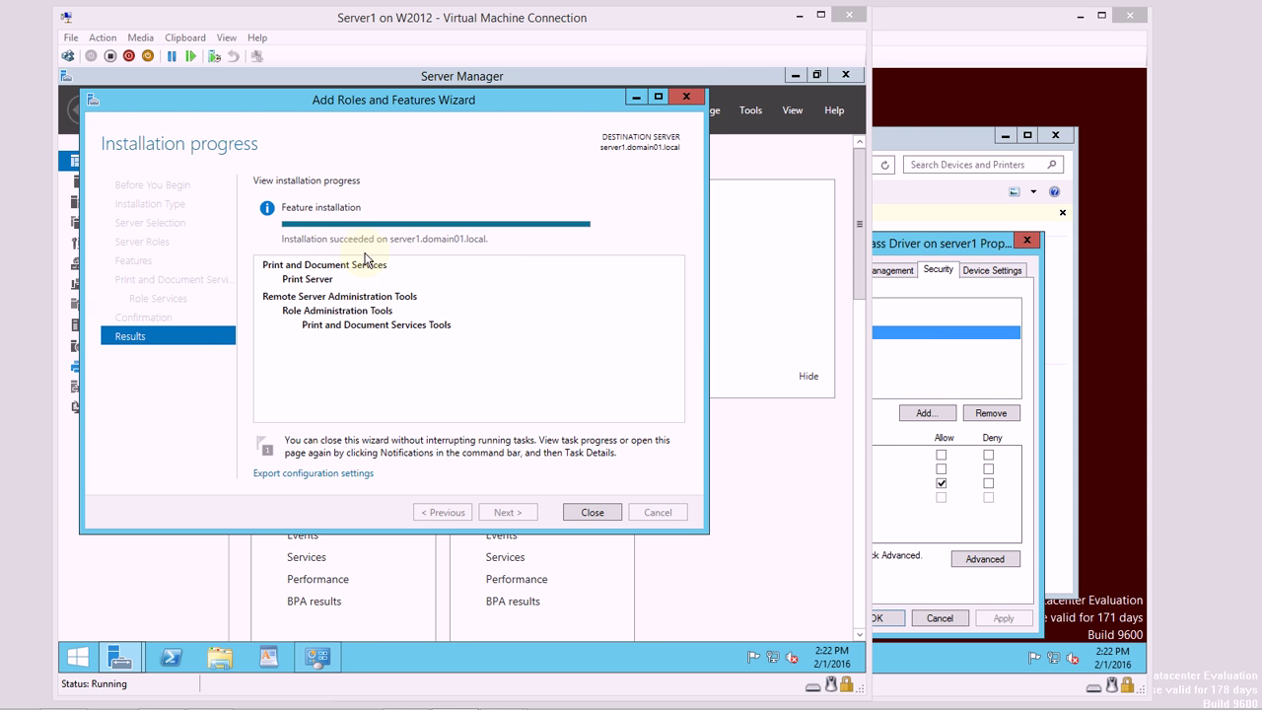
left_click(593, 512)
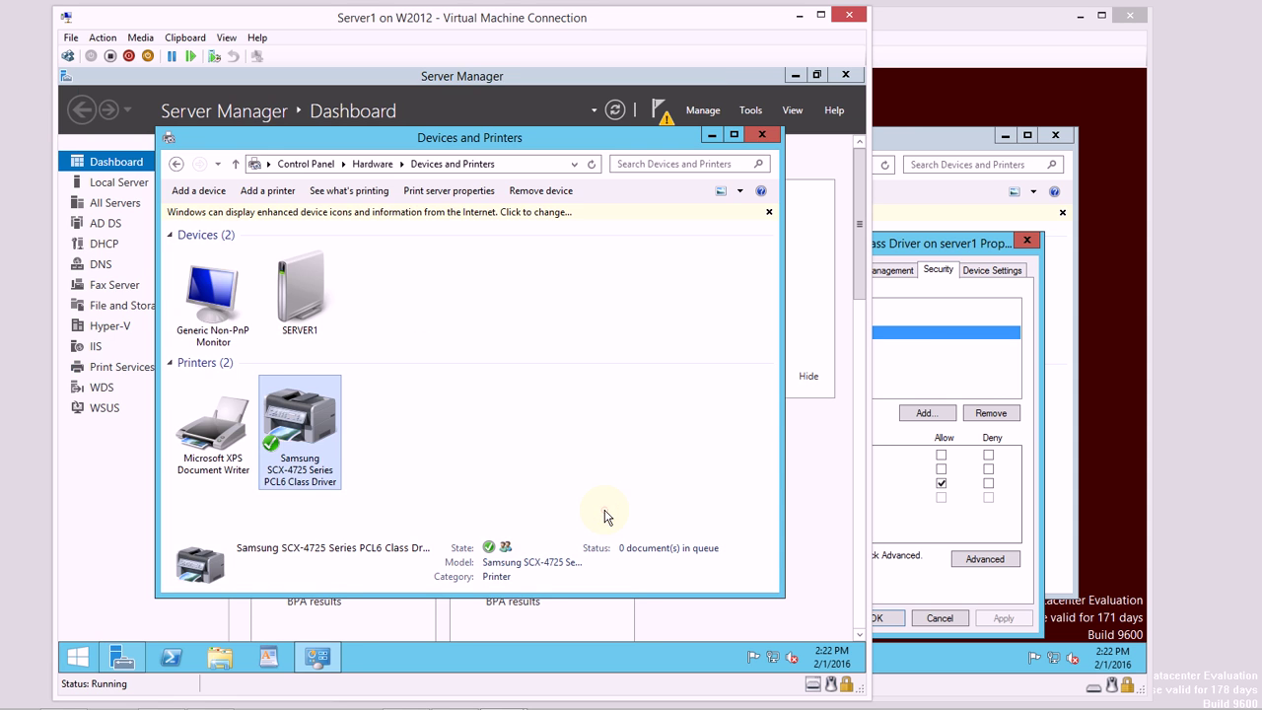
Open the Print Management console from Server Manager and maximize its window.
left_click(750, 110)
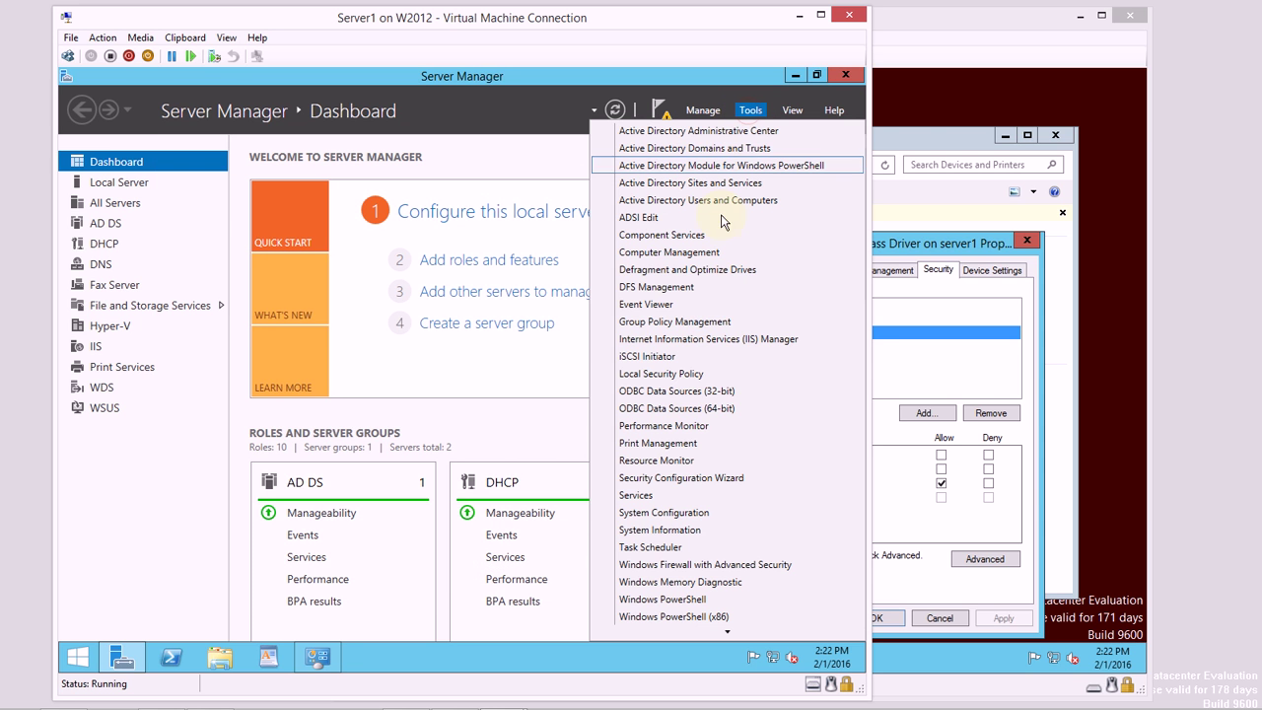
left_click(677, 445)
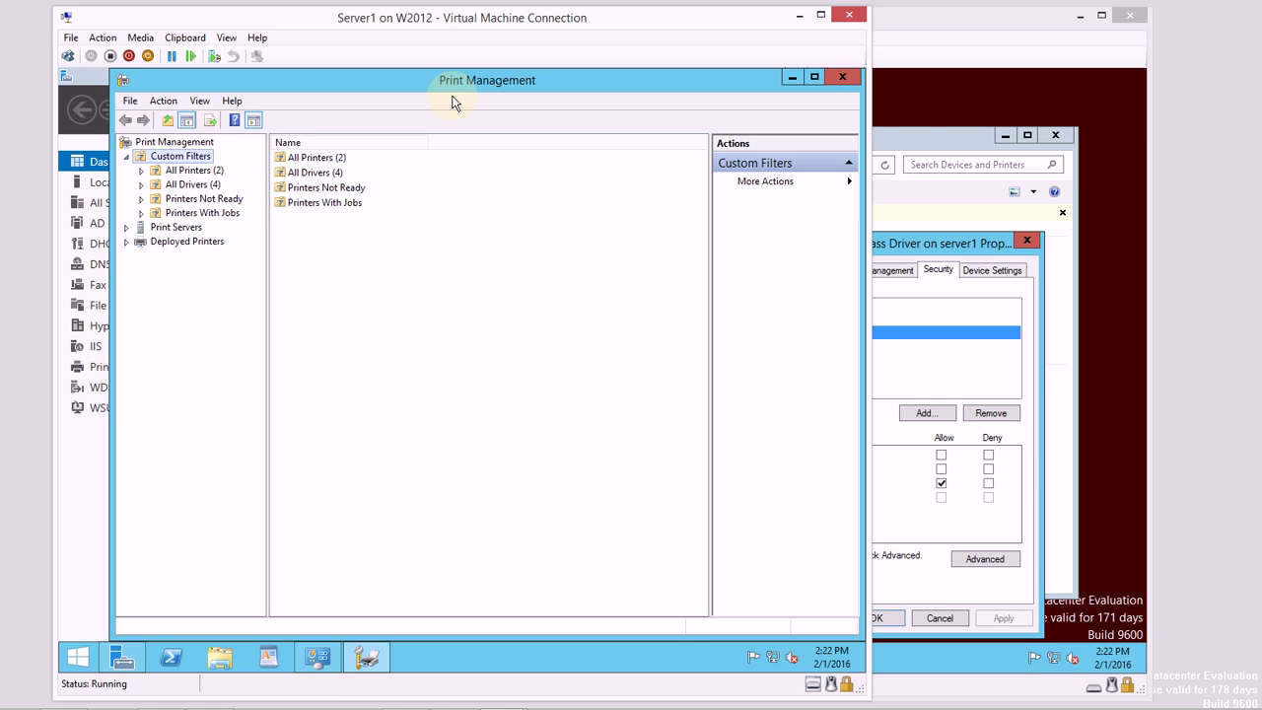
double_click(482, 78)
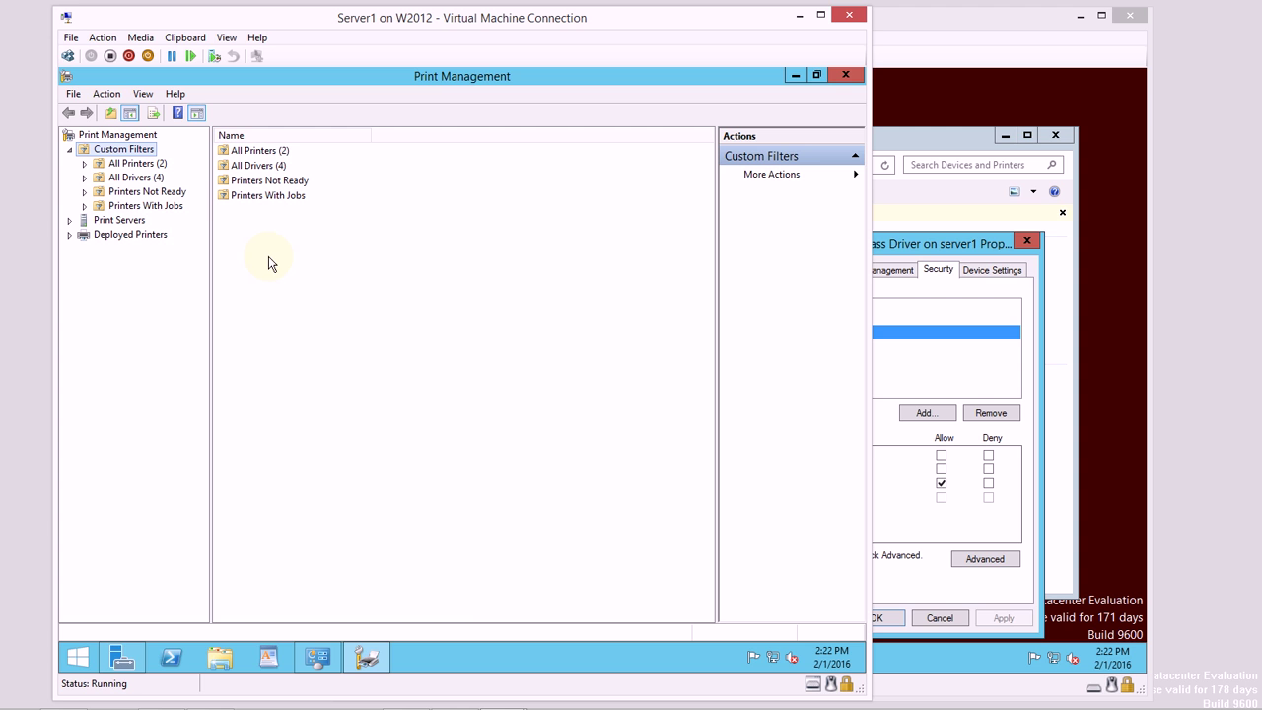
Review the All Printers, All Drivers, Printers Not Ready and Printers With Jobs custom filters.
left_click(148, 163)
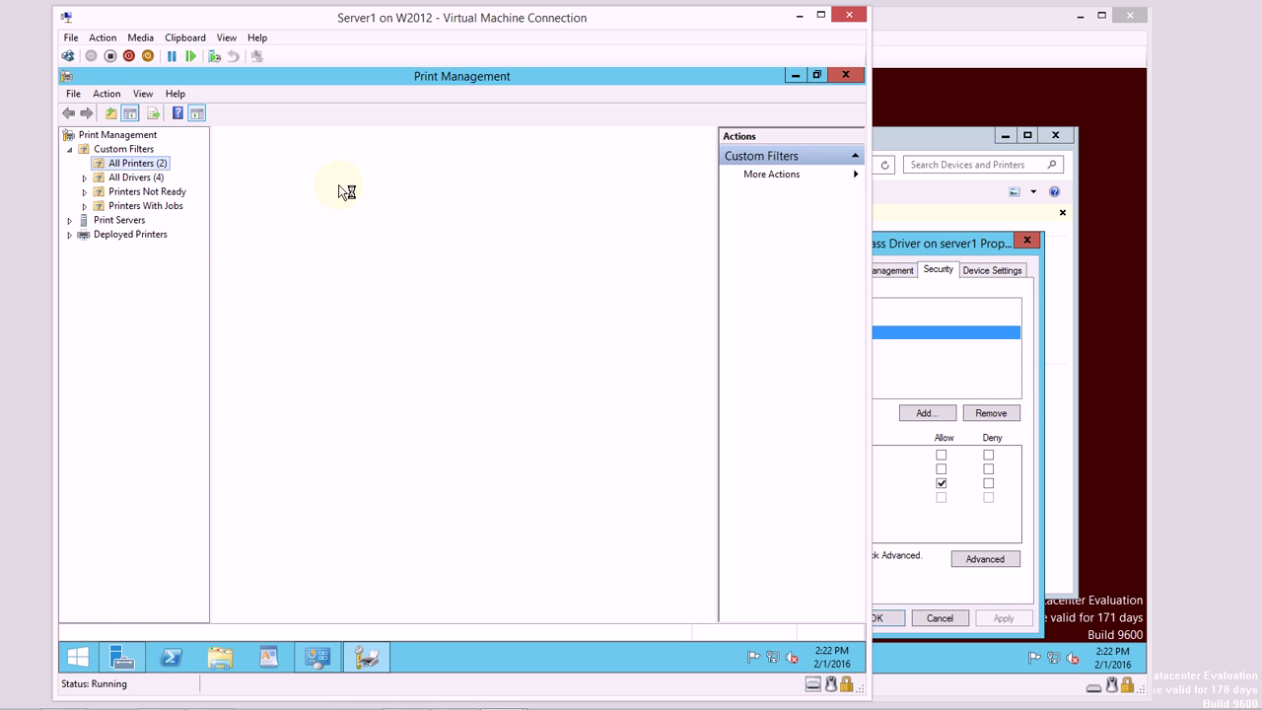
left_click(134, 180)
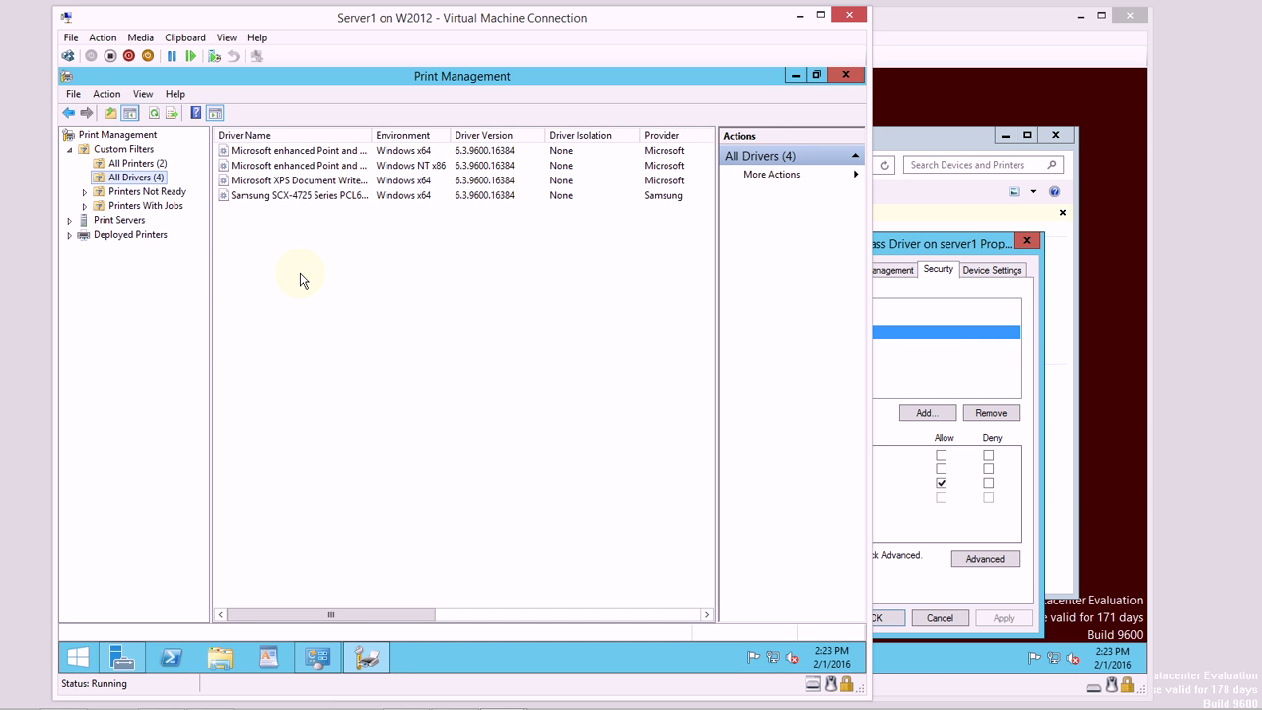
left_click(133, 192)
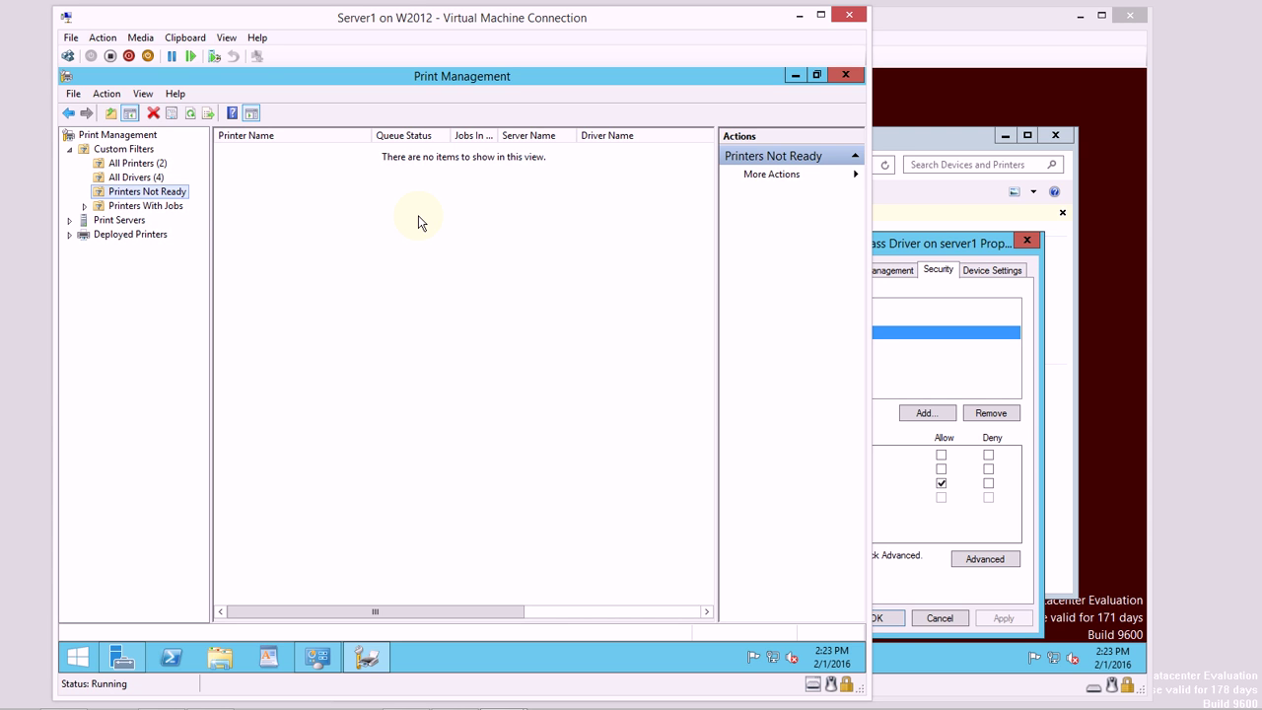
left_click(148, 205)
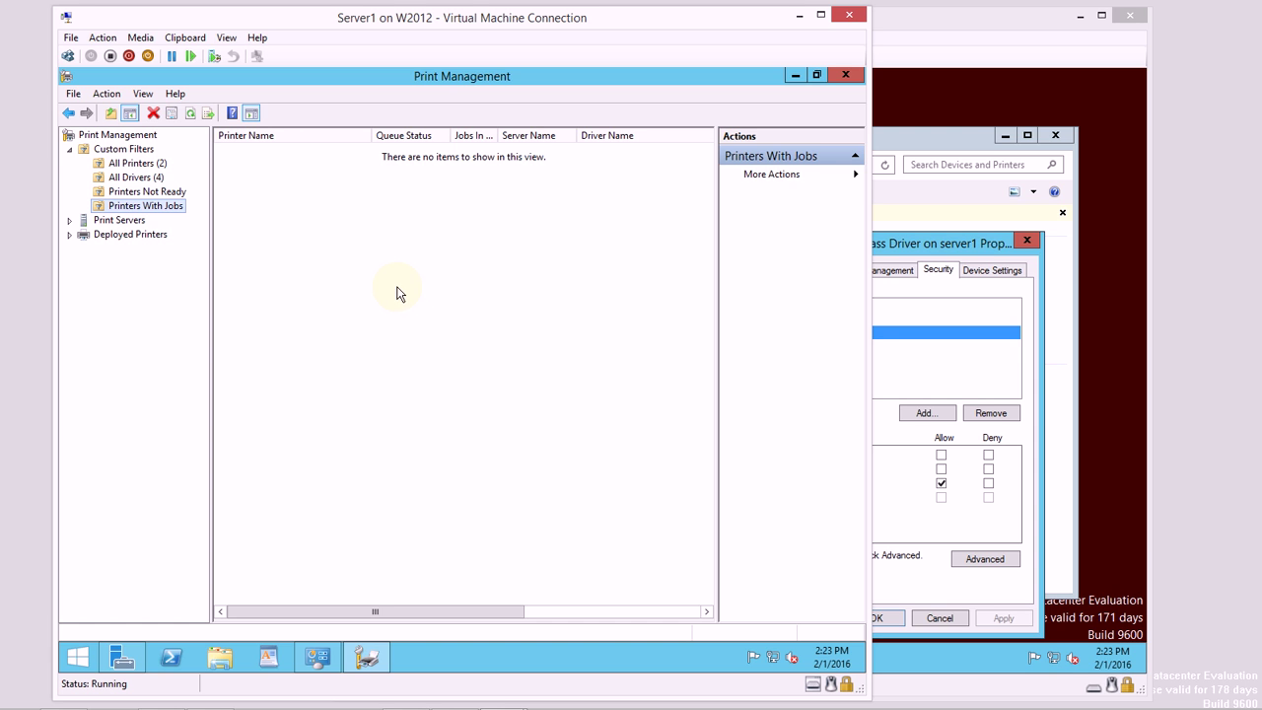
Expand Print Servers and server1 (local) to view the Drivers, Forms, Ports and Printers nodes.
left_click(69, 220)
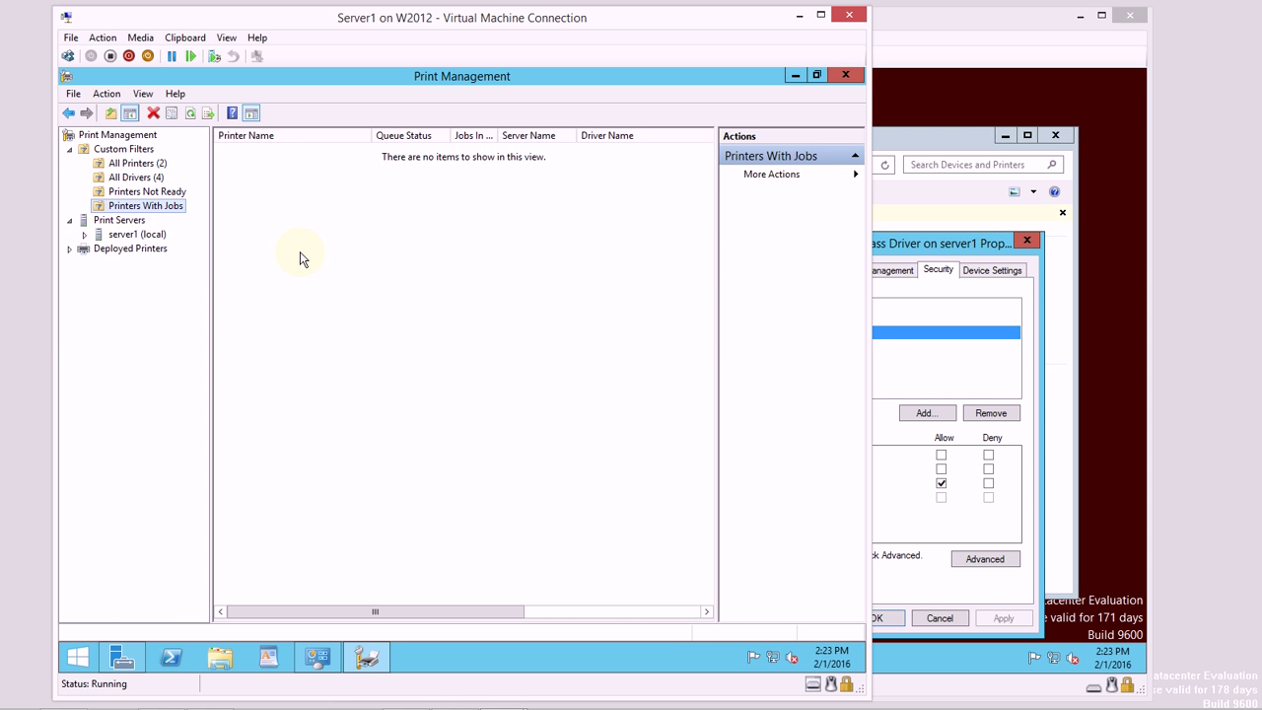
left_click(84, 234)
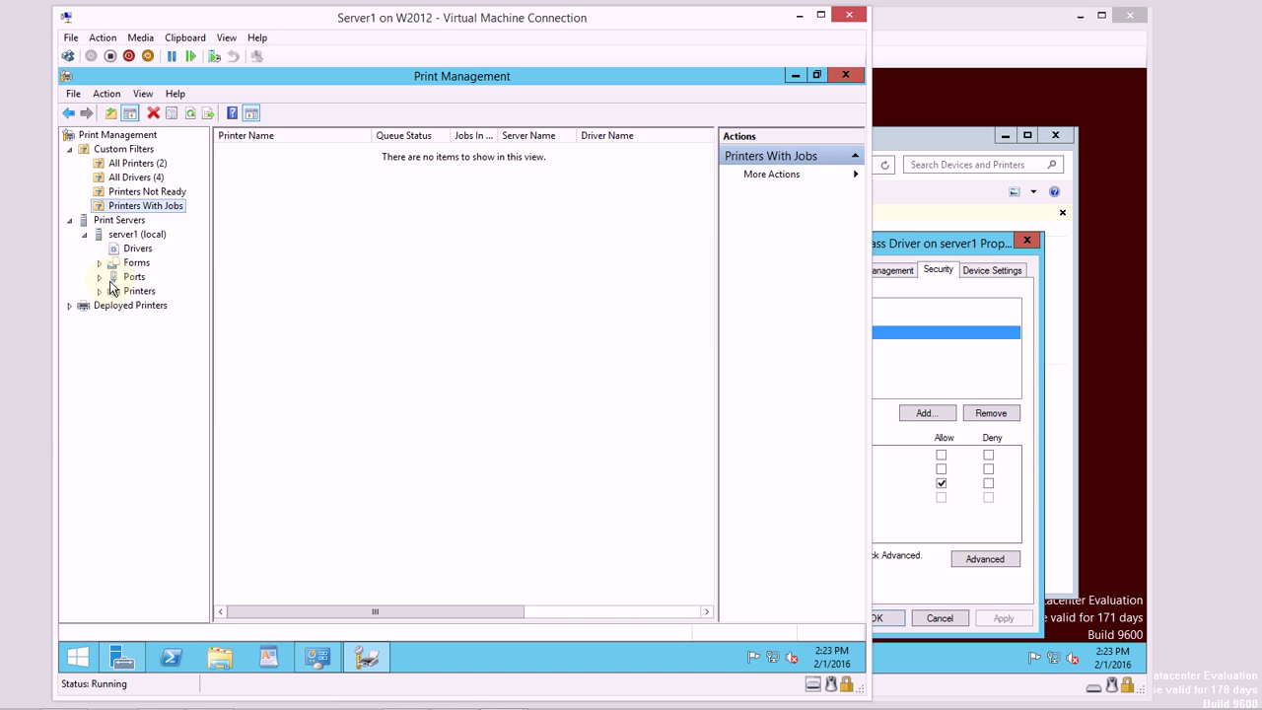
left_click(99, 277)
left_click(336, 333)
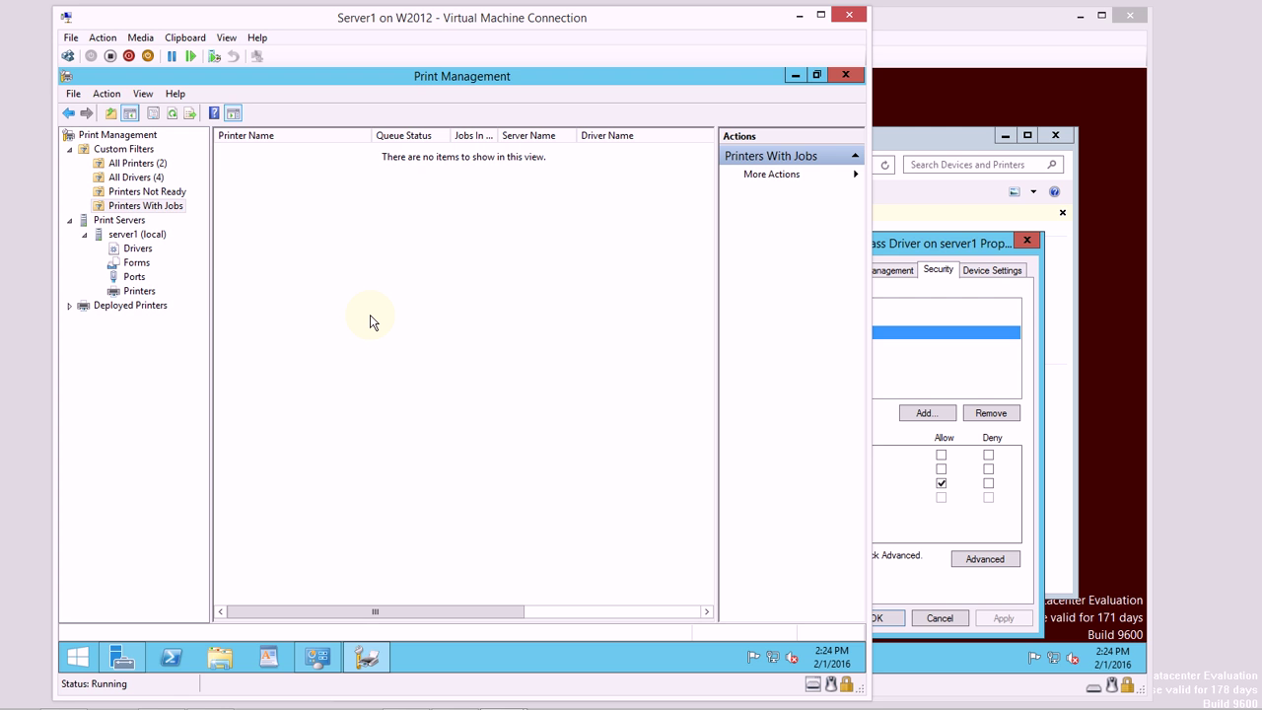
Switch back to the Server2 virtual machine with the shared printer's properties.
left_click(886, 247)
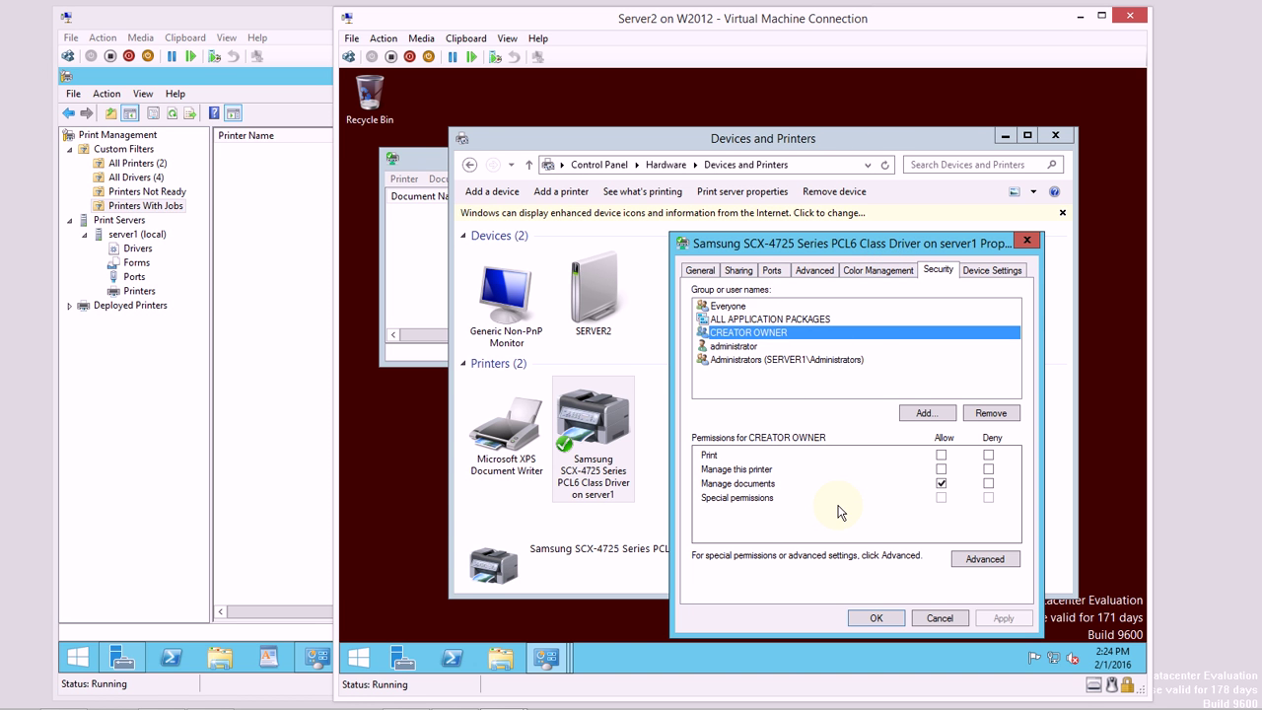